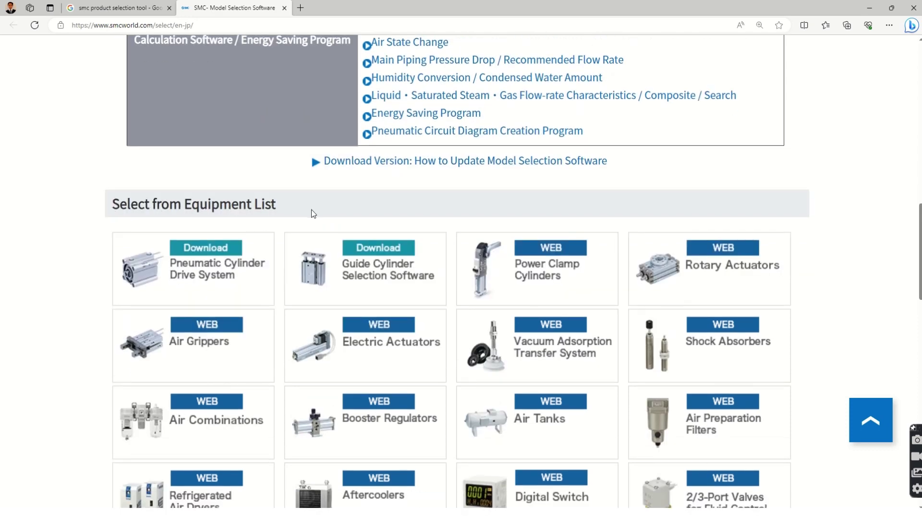
Step: Browse the SMC equipment list and open the Pneumatic Cylinder Drive System selection software page
scroll(288, 199, down, 3)
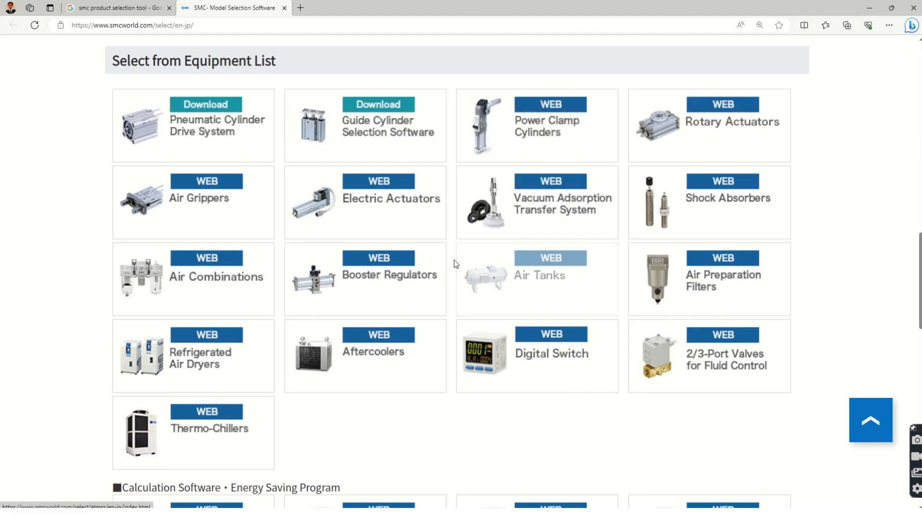
scroll(454, 263, down, 4)
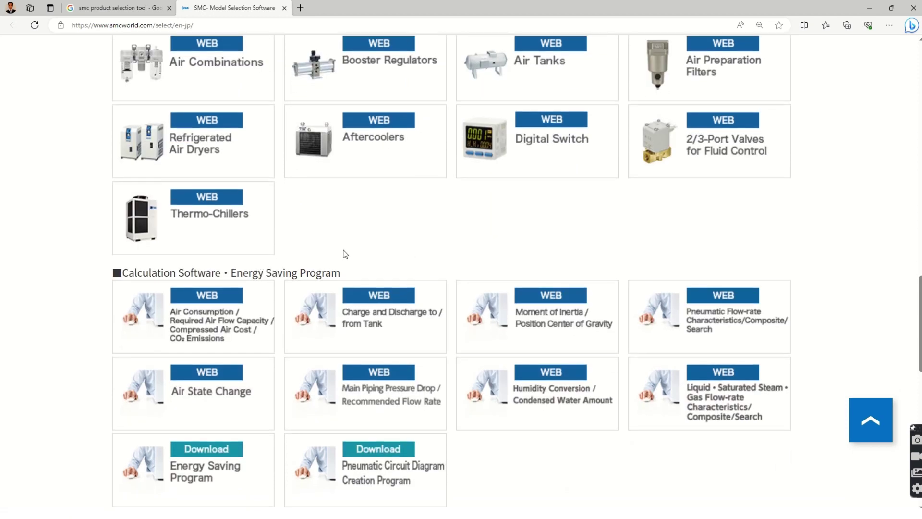
scroll(346, 254, up, 5)
scroll(457, 214, down, 1)
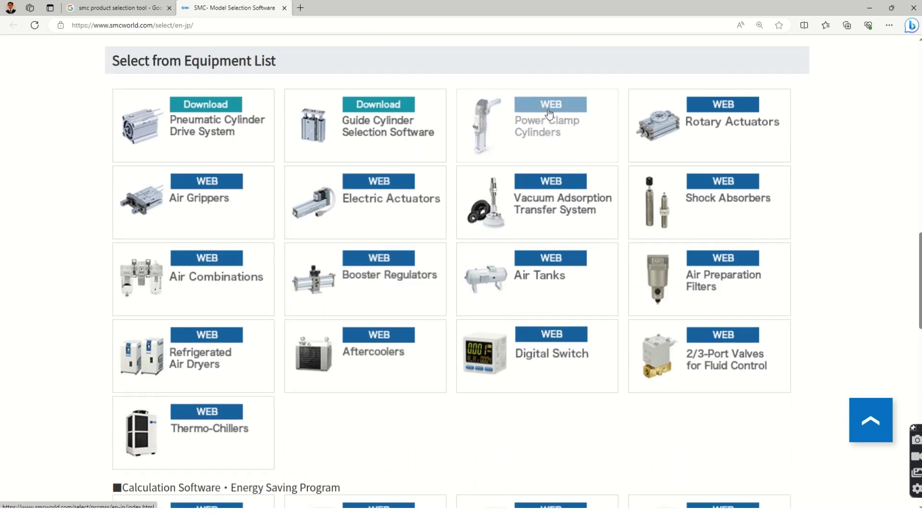
scroll(187, 207, up, 2)
scroll(192, 240, down, 1)
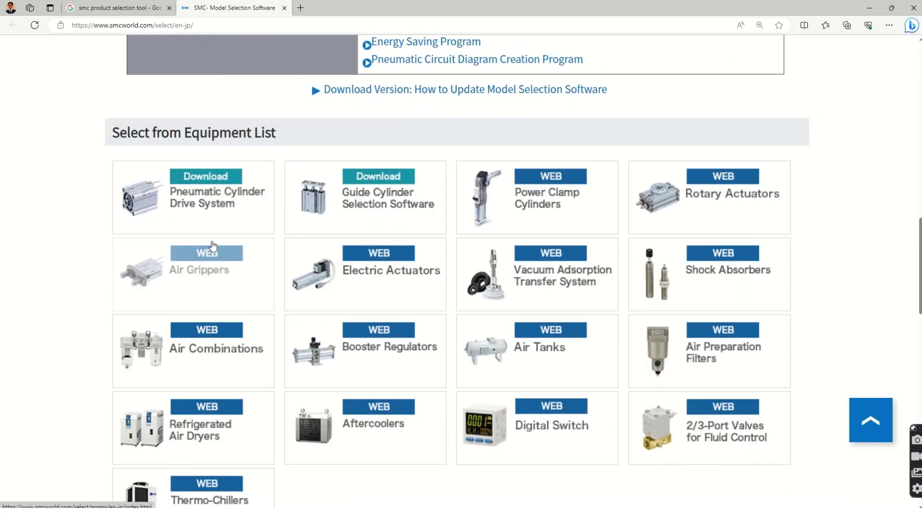
click(208, 178)
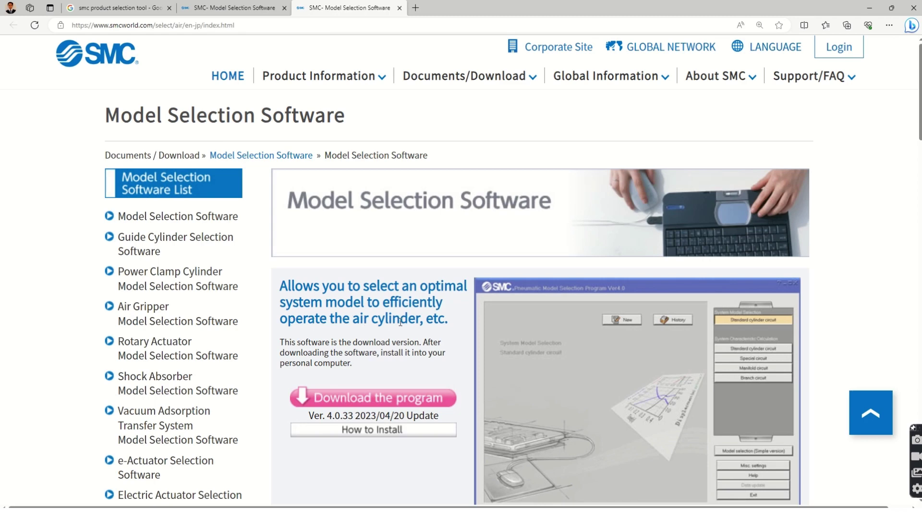
Step: Request the download of the Model Selection Software and submit the robot check on its authentication page
scroll(400, 322, down, 3)
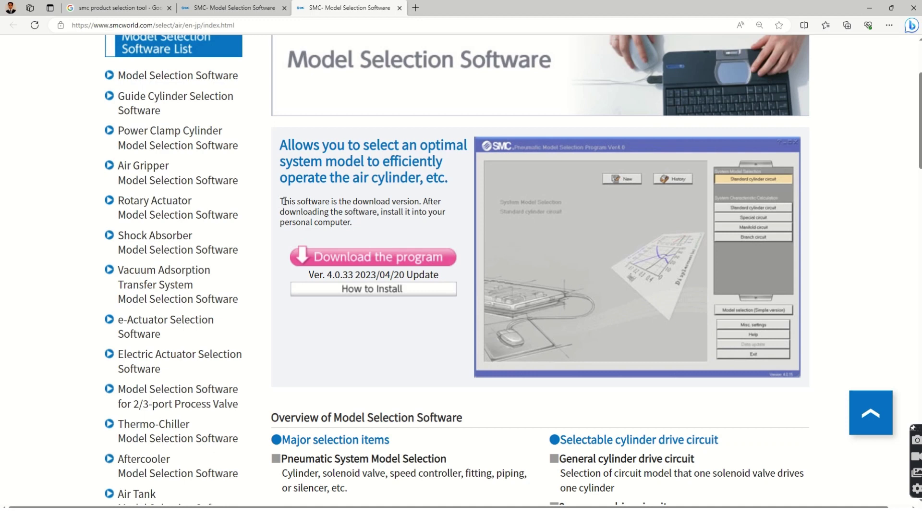
drag(284, 201, 422, 201)
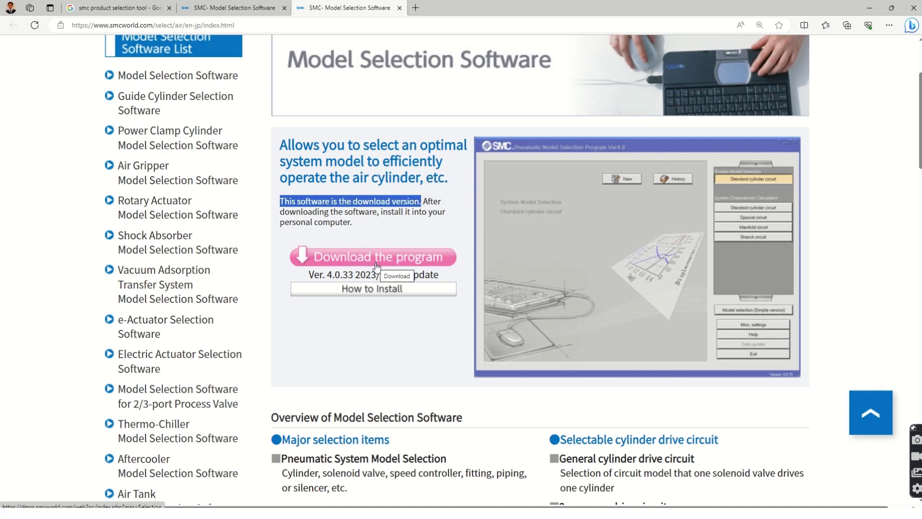
scroll(360, 330, down, 3)
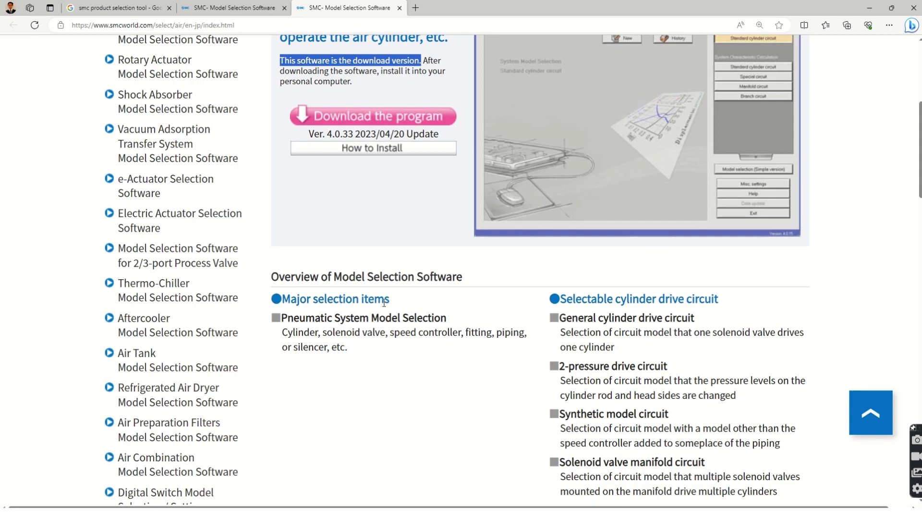
scroll(458, 315, down, 6)
scroll(458, 315, down, 6)
scroll(458, 316, up, 16)
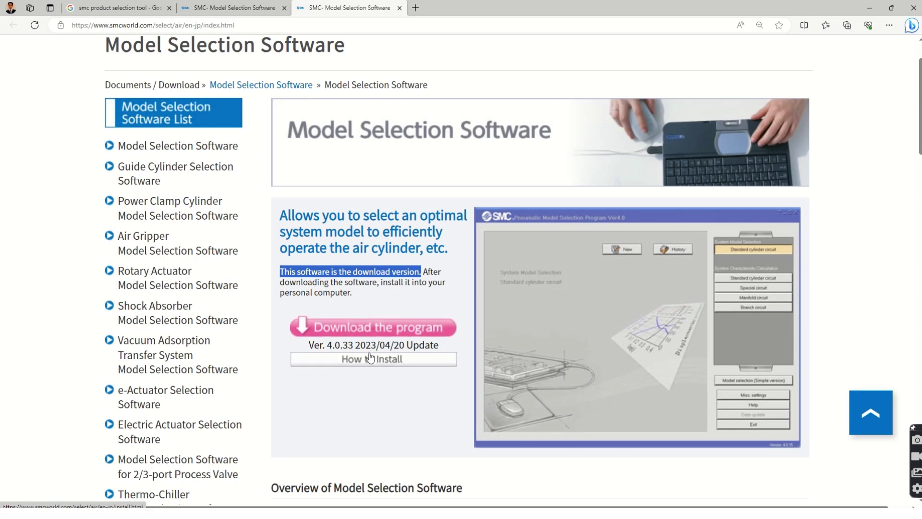
click(370, 335)
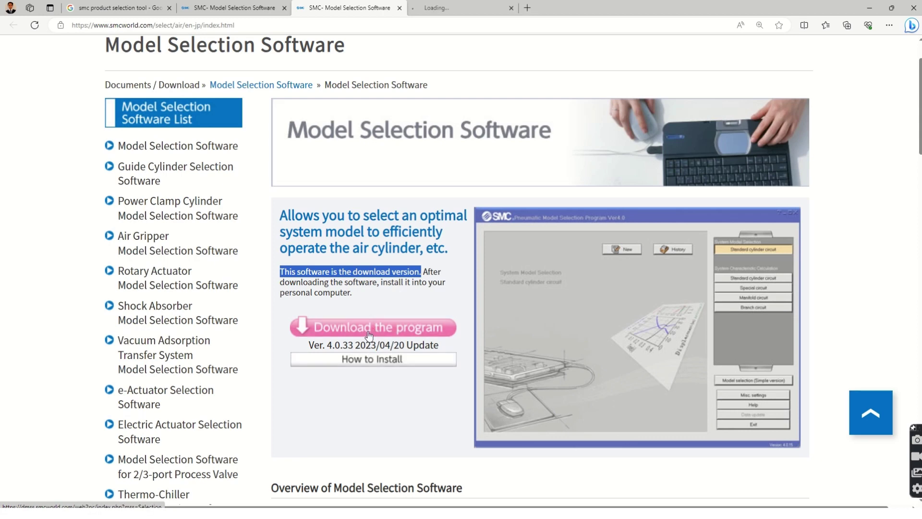
click(434, 12)
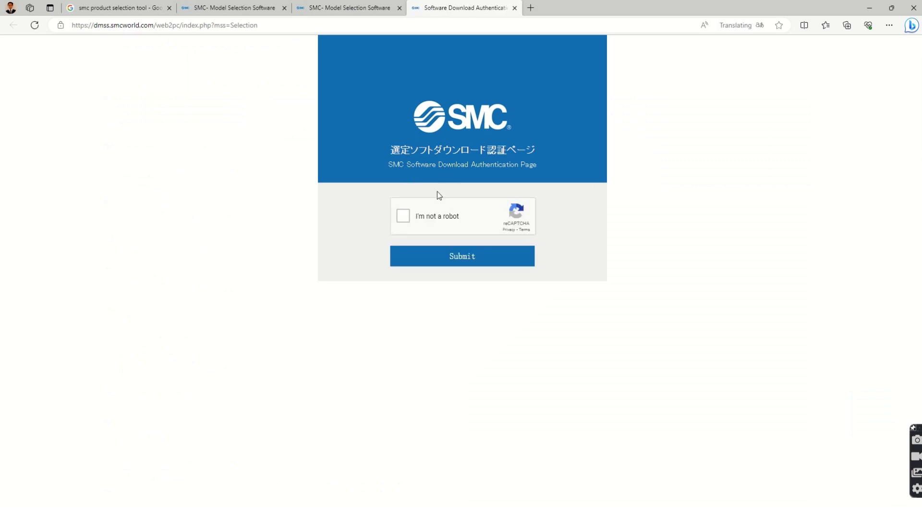
click(405, 217)
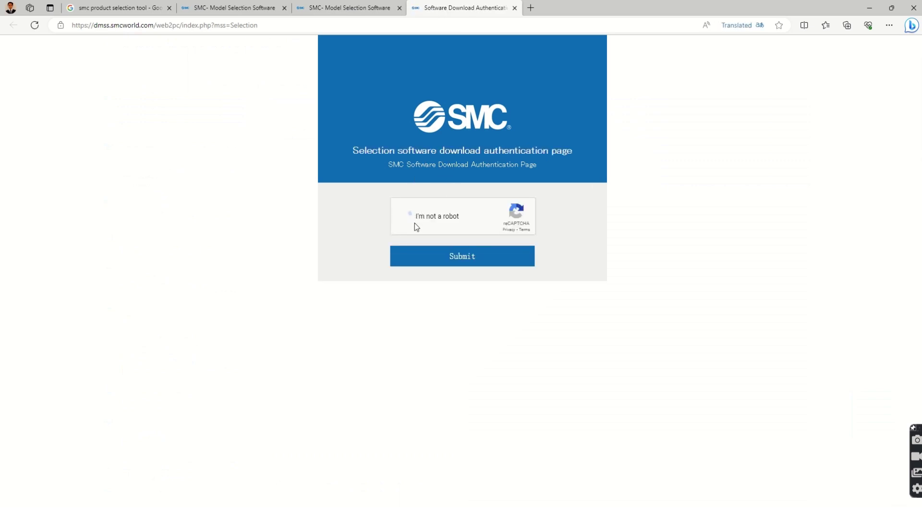
click(436, 264)
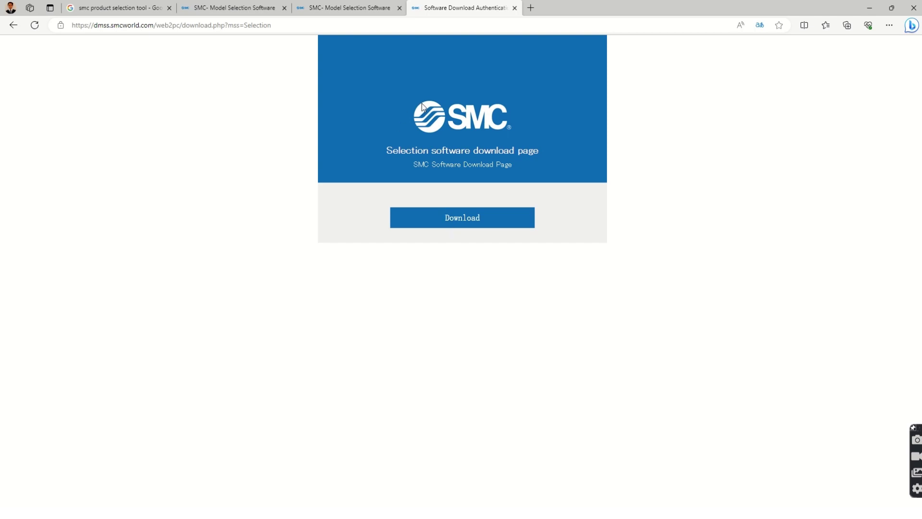
Step: Switch to the Model Selection folder, run ModelSelection as administrator and maximize the program window
mouse_move(427, 19)
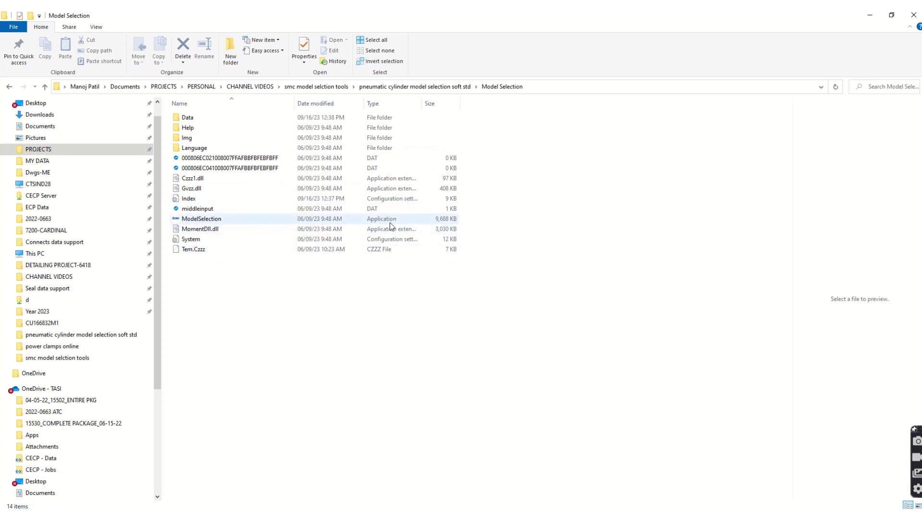
right_click(202, 221)
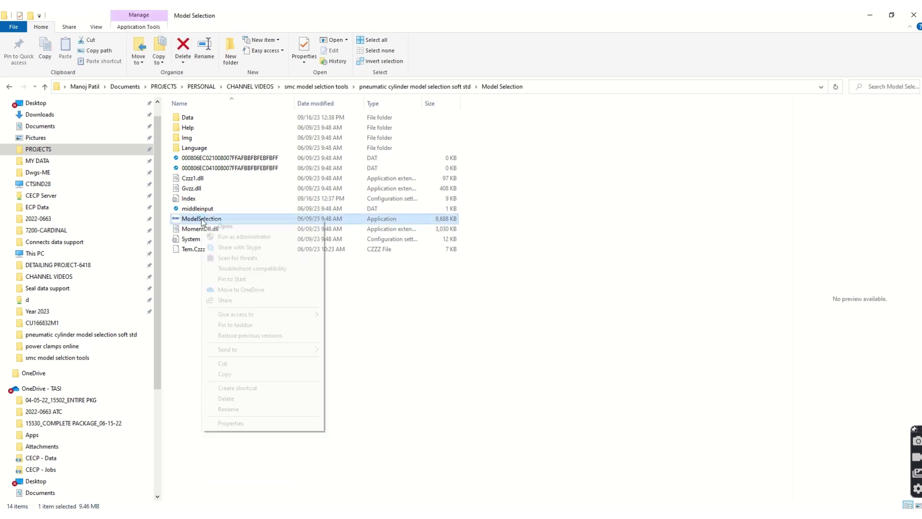
click(244, 237)
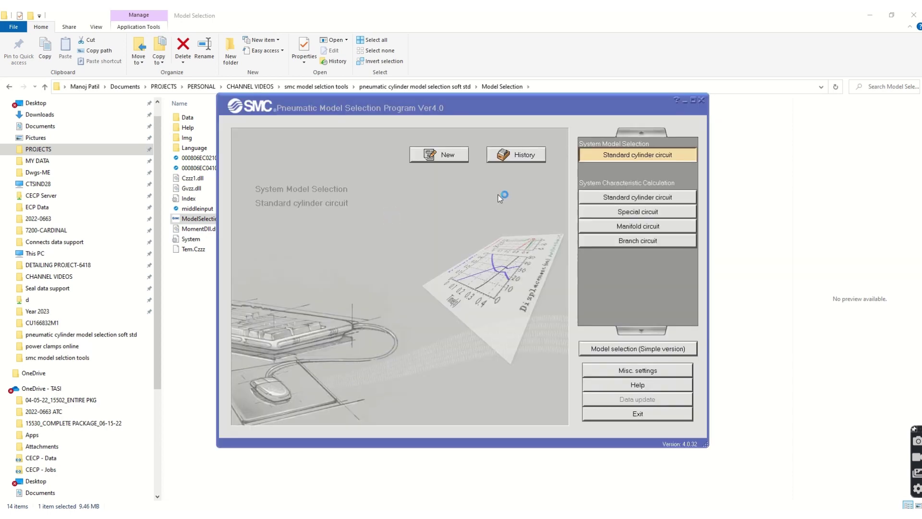
click(693, 100)
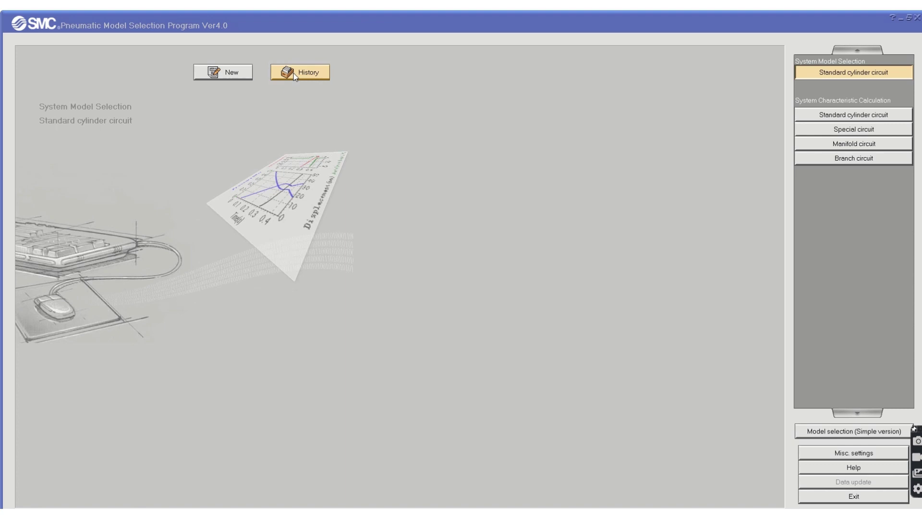
Step: Start a new standard cylinder circuit with a meter-out speed controller and 3 position close center valve, and proceed to condition input
click(223, 72)
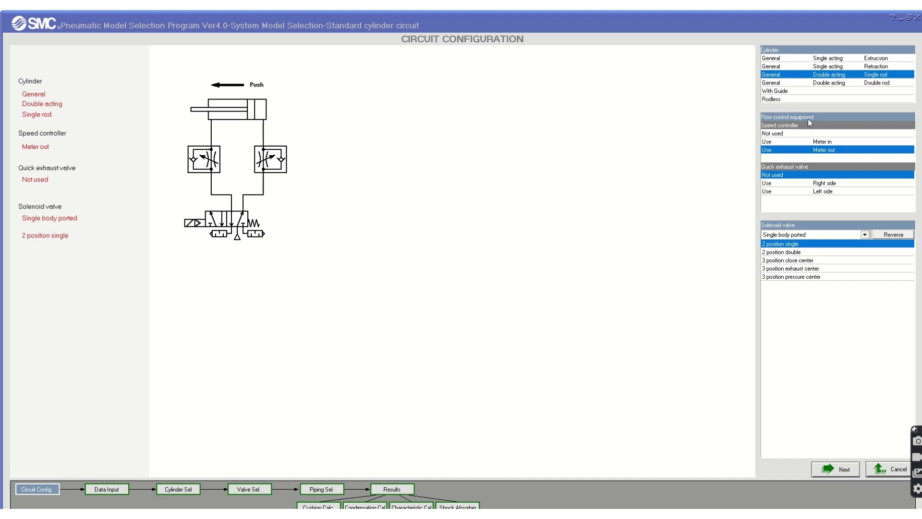
click(778, 143)
click(768, 150)
click(793, 142)
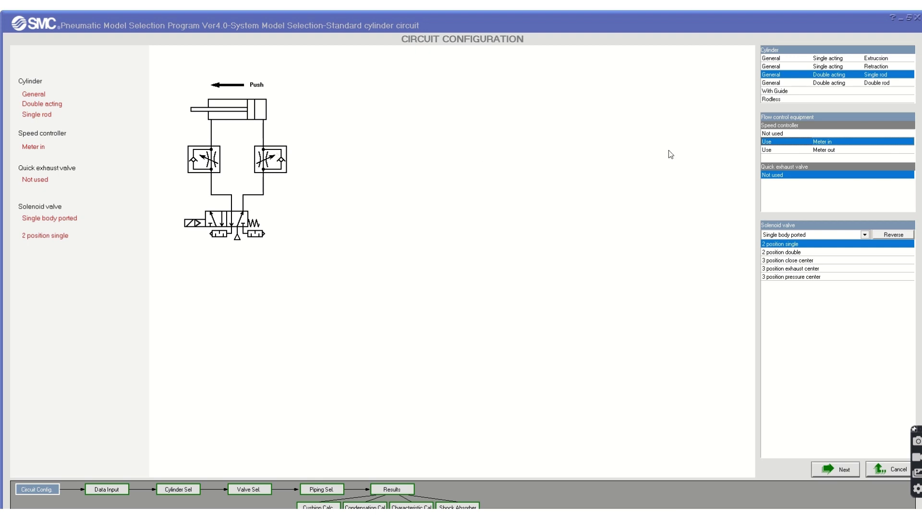
click(808, 151)
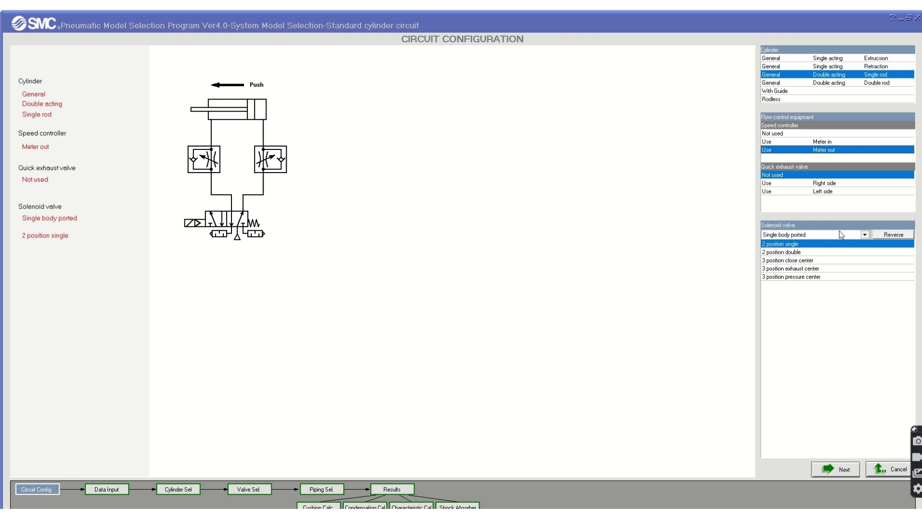
click(779, 262)
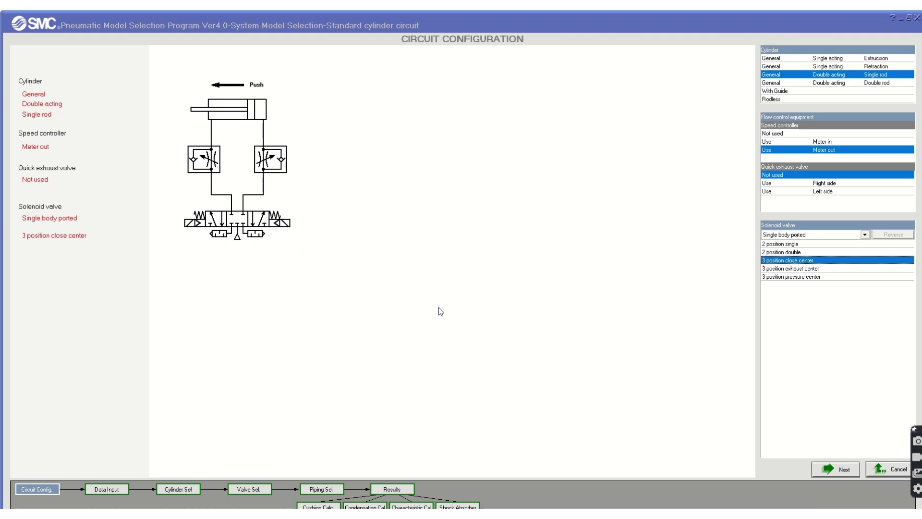
click(838, 469)
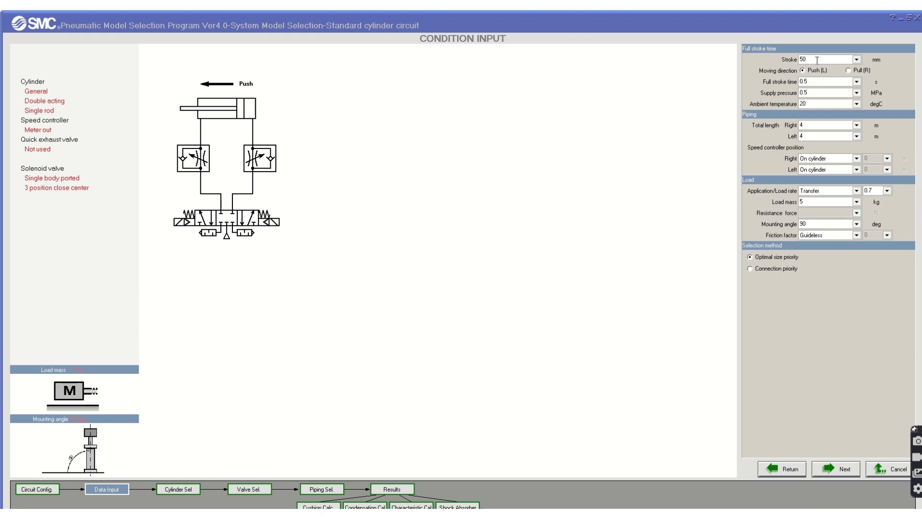
Step: Set the stroke to 100 mm with push moving direction, keeping the full stroke time at 0.5 s
click(857, 60)
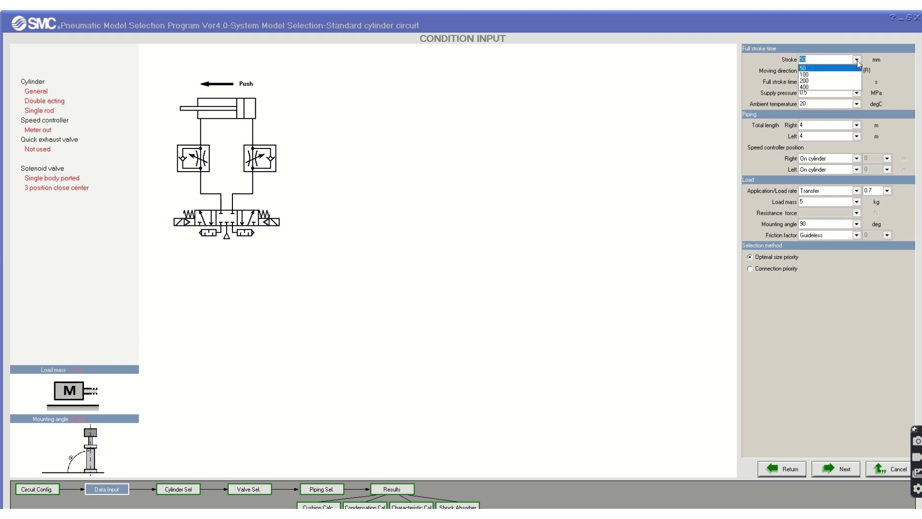
click(815, 75)
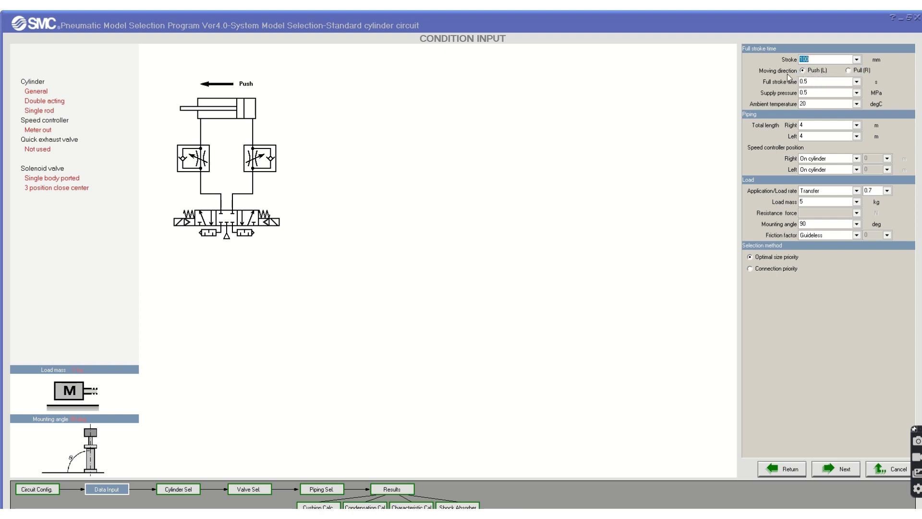
click(848, 71)
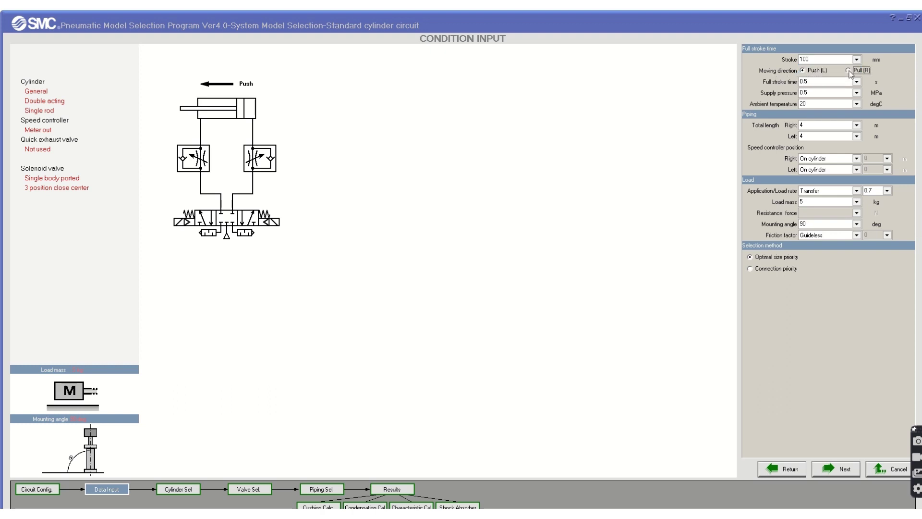
click(805, 71)
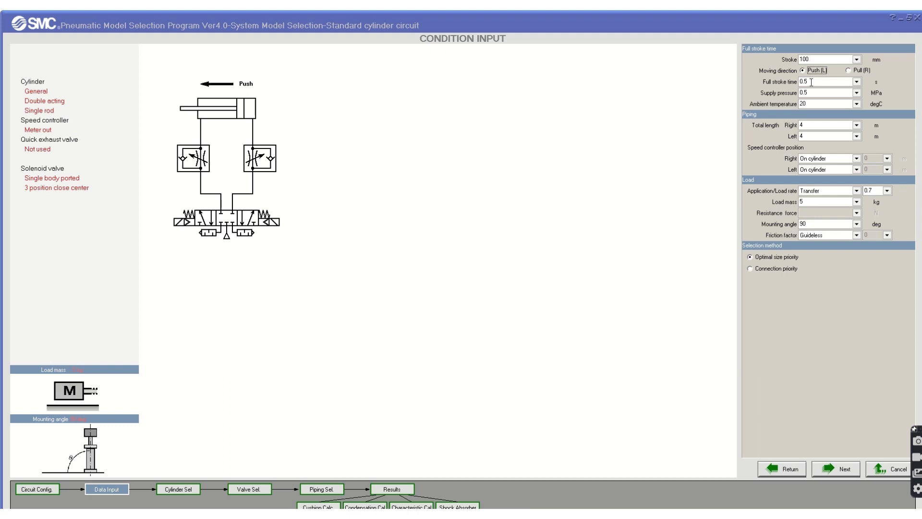
click(856, 82)
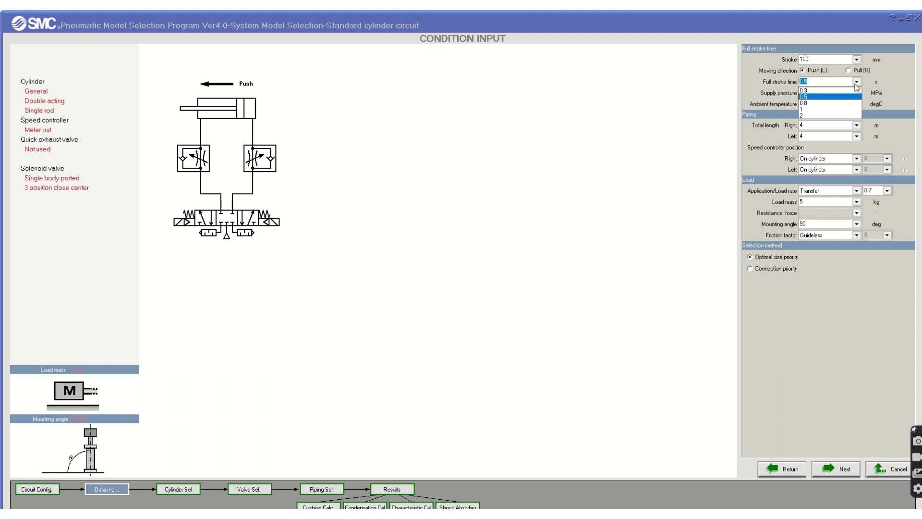
click(856, 85)
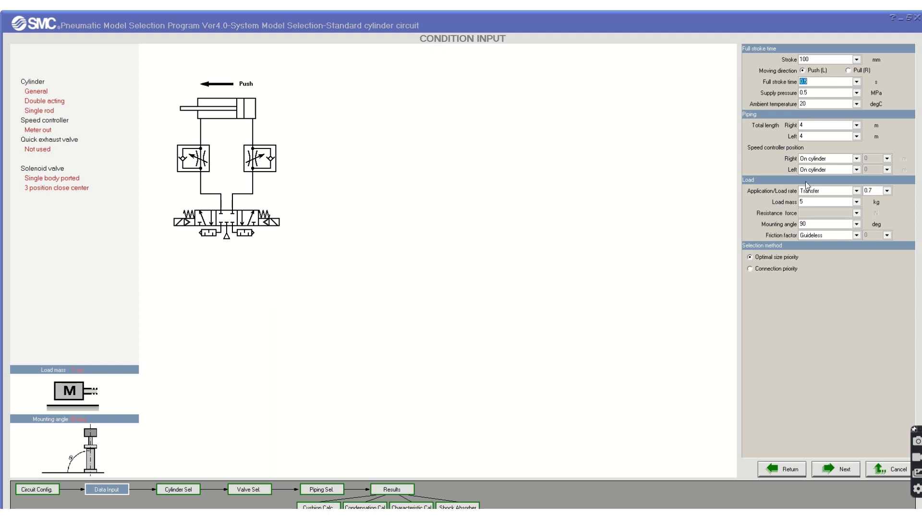
Step: Try the Intermediate position for the right speed controller and set it back to On cylinder
click(857, 159)
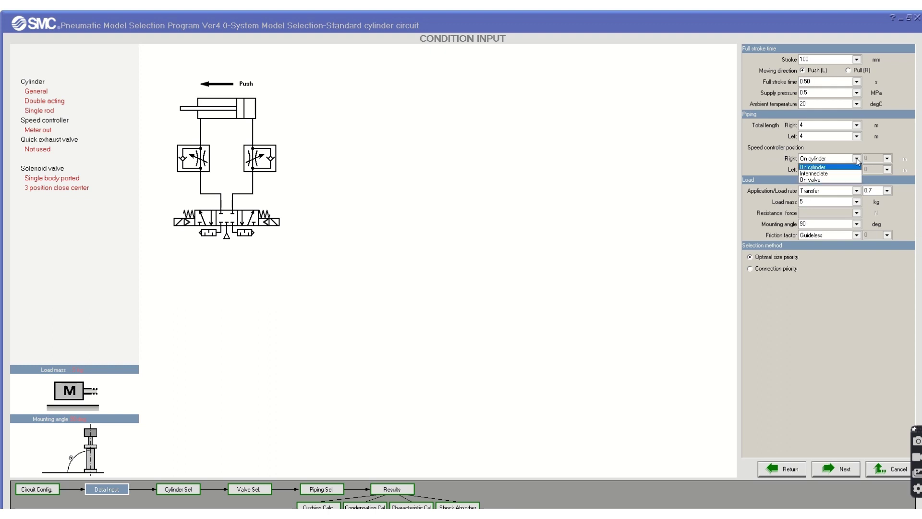
click(858, 160)
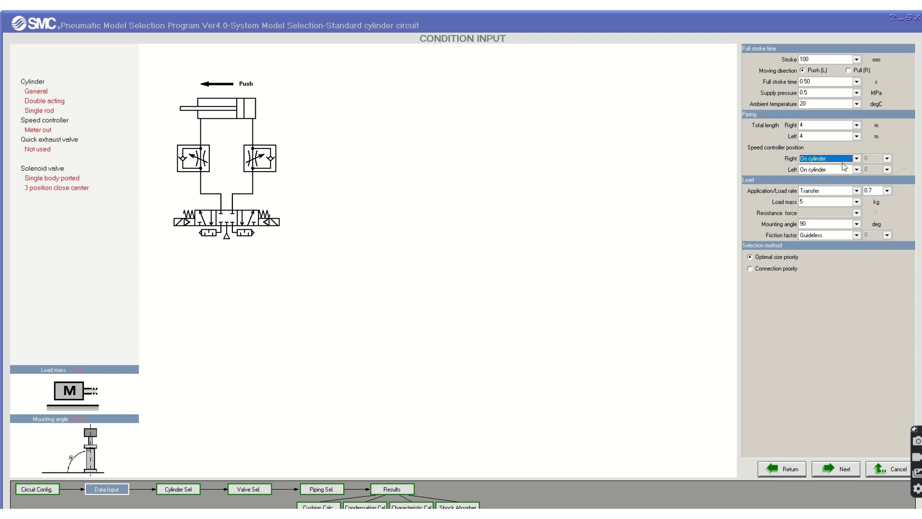
click(847, 170)
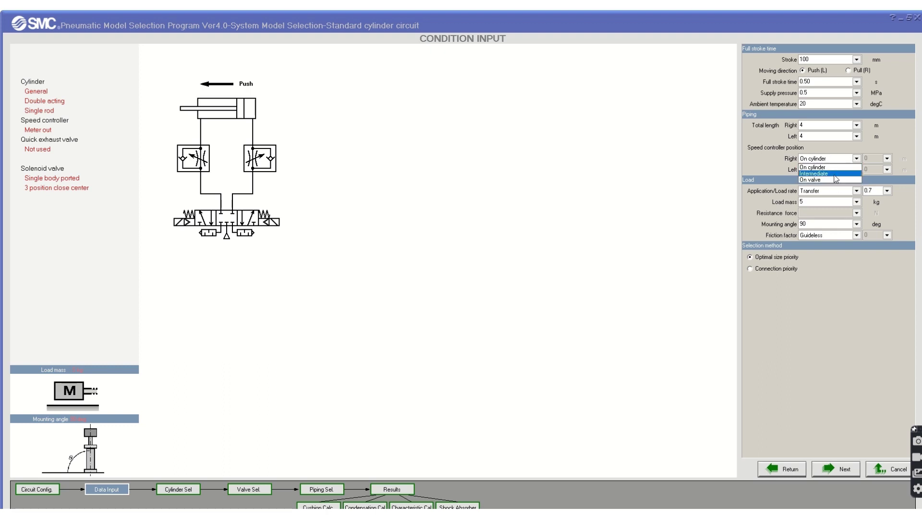
click(834, 174)
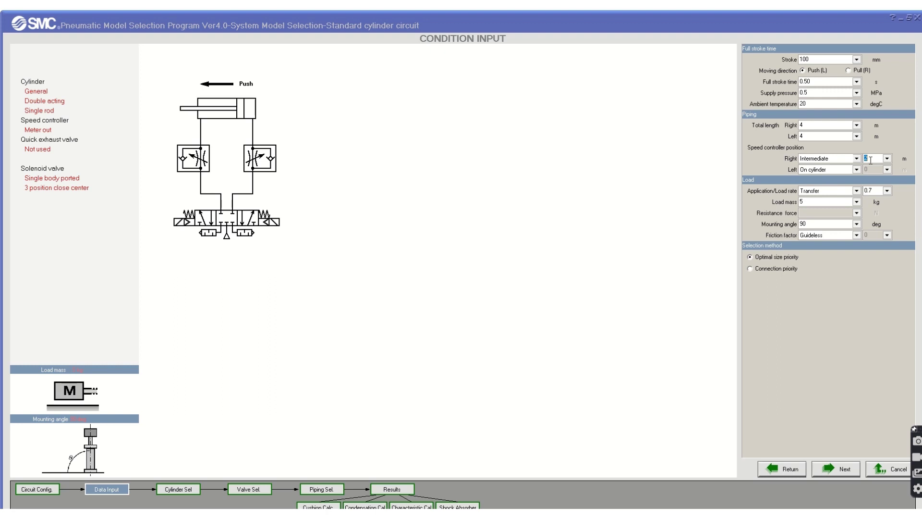
click(856, 159)
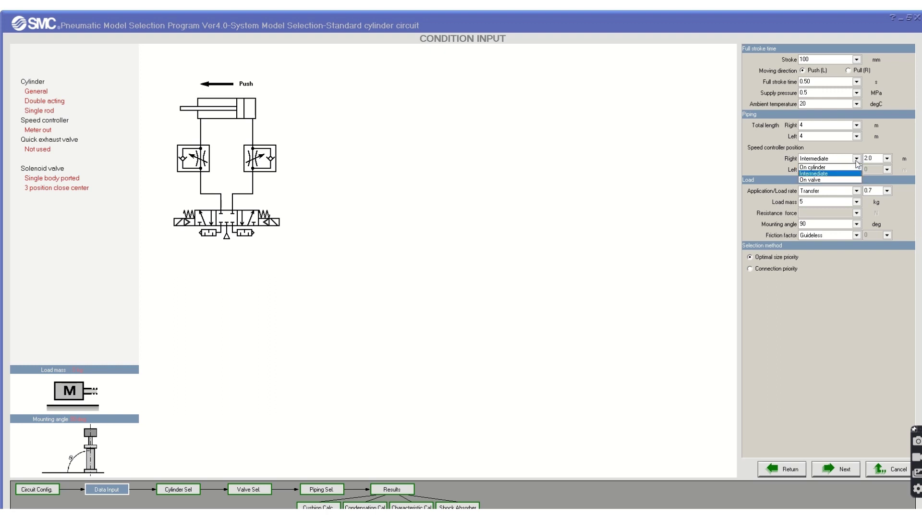
click(834, 168)
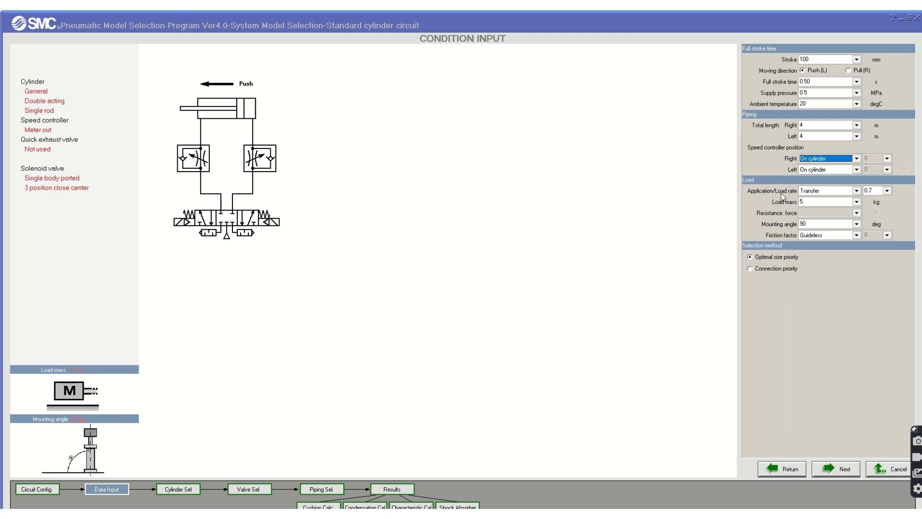
Step: Keep Transfer as the application with a 0.7 load rate and set the load mass to 10 kg
click(856, 191)
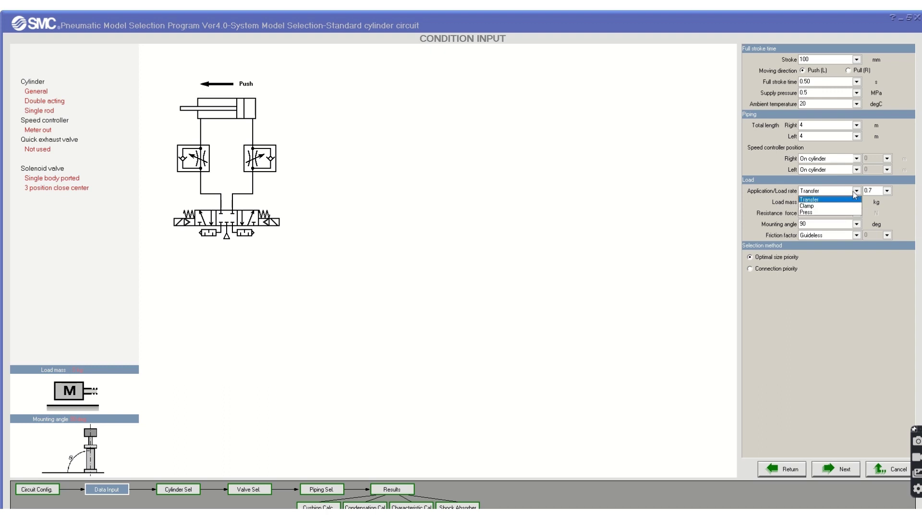
click(853, 193)
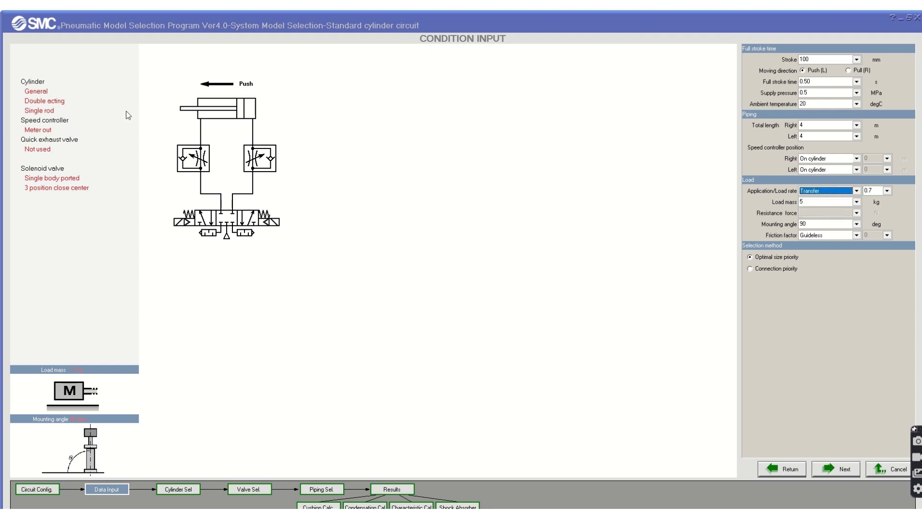
click(857, 191)
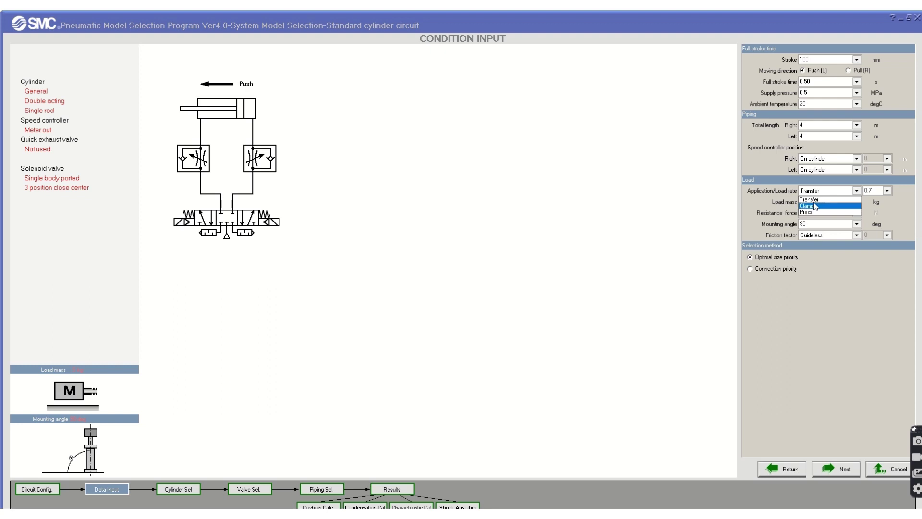
click(817, 199)
click(888, 191)
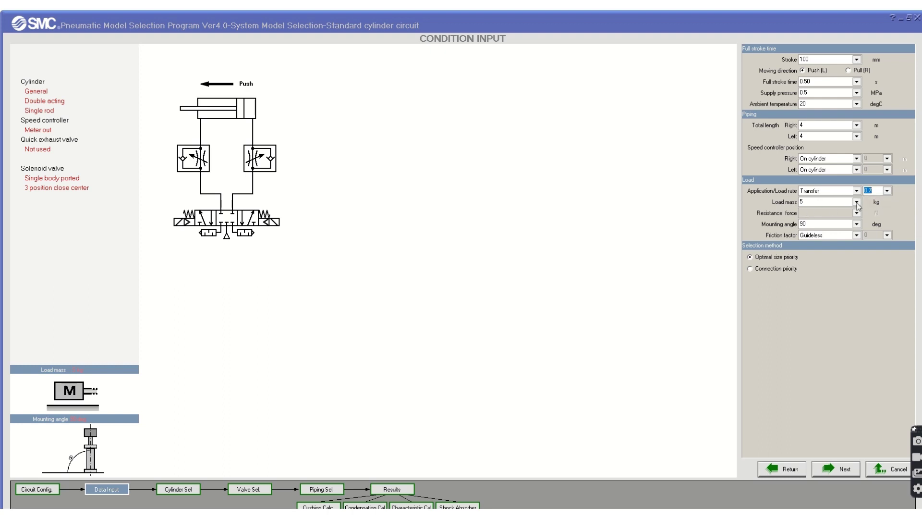
click(829, 202)
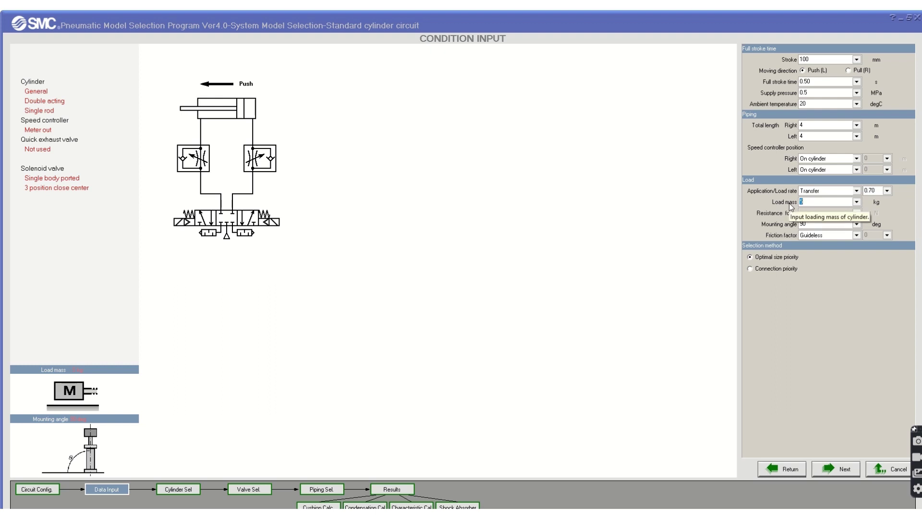
text(10)
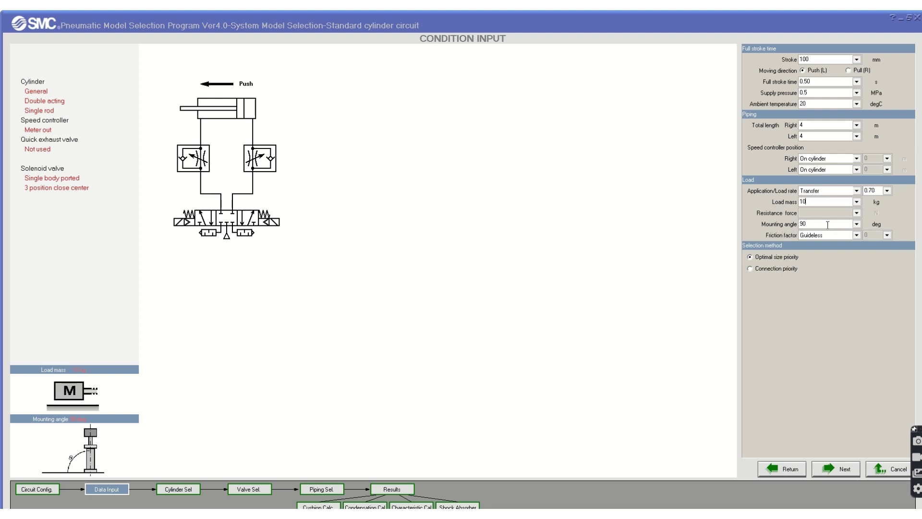
Step: Try mounting angles of 0, 45 and 90 degrees for the load
click(856, 224)
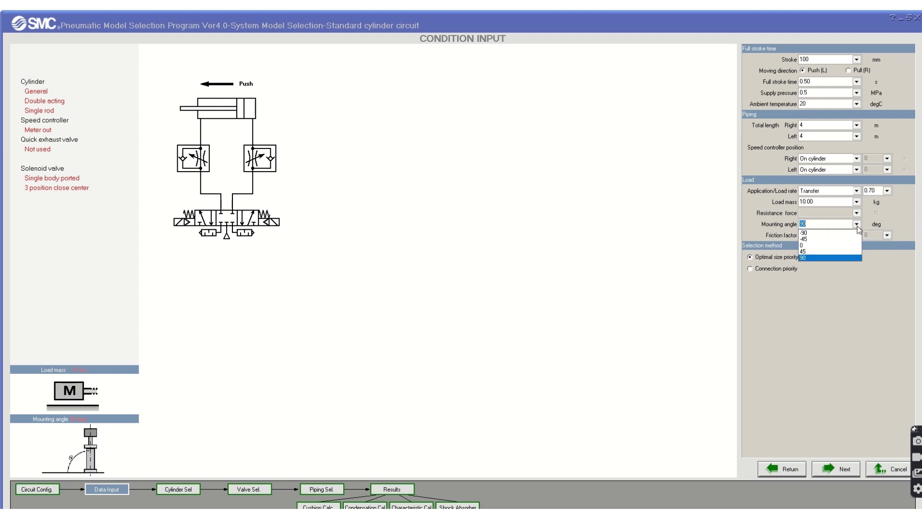
click(822, 245)
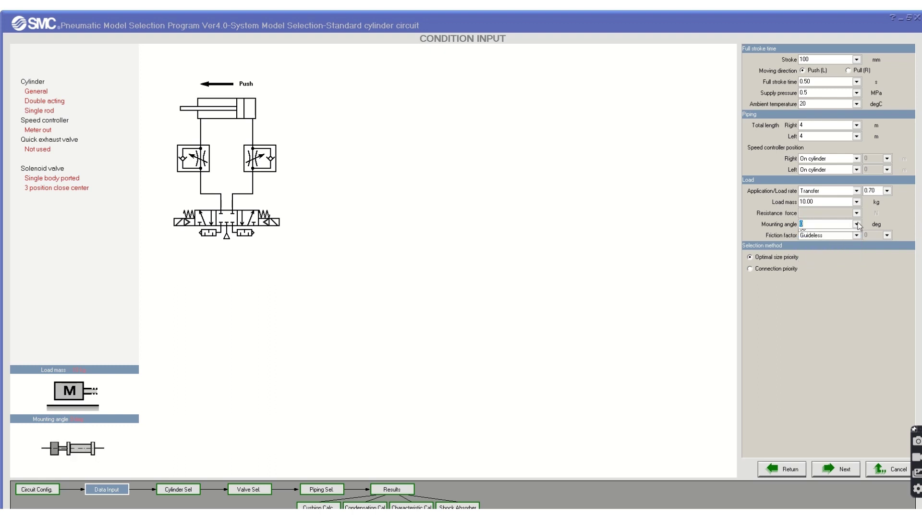
click(857, 224)
click(826, 258)
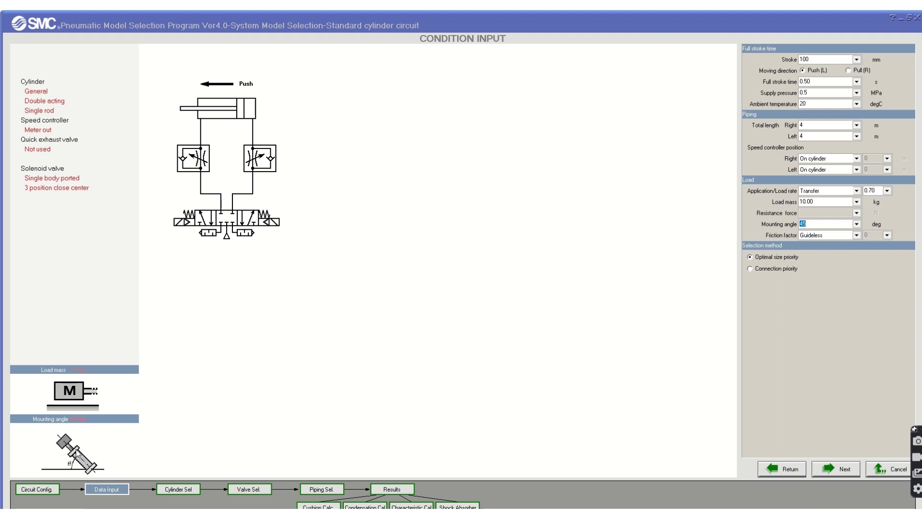
click(857, 224)
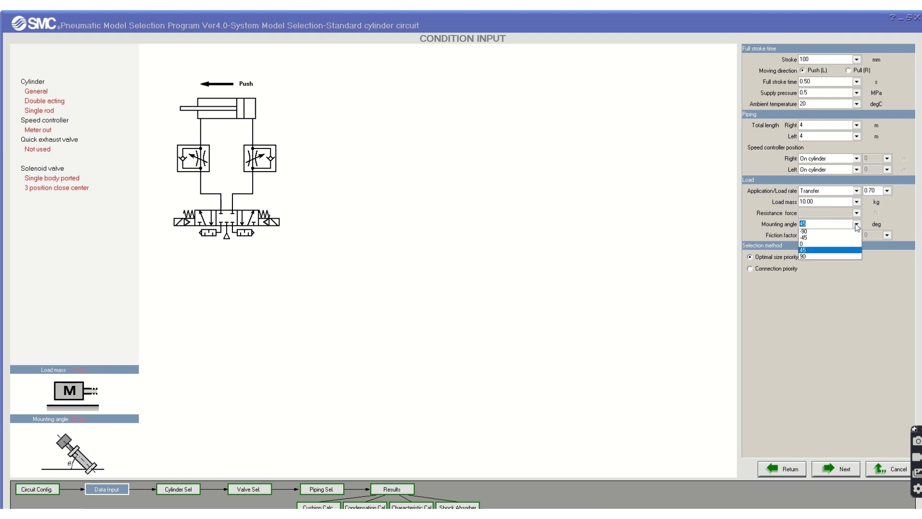
click(808, 258)
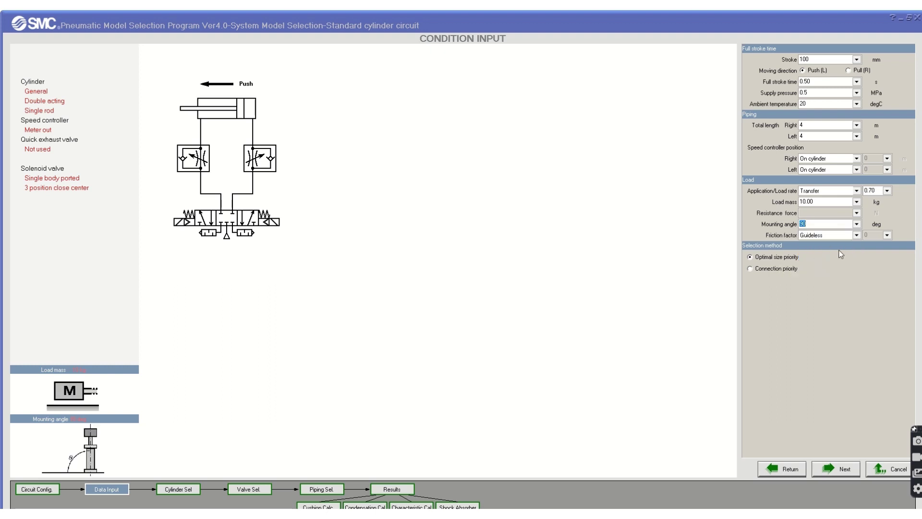
Step: Set the mounting angle to 0 degrees and the friction factor to Sliding friction, and proceed to cylinder selection
click(858, 224)
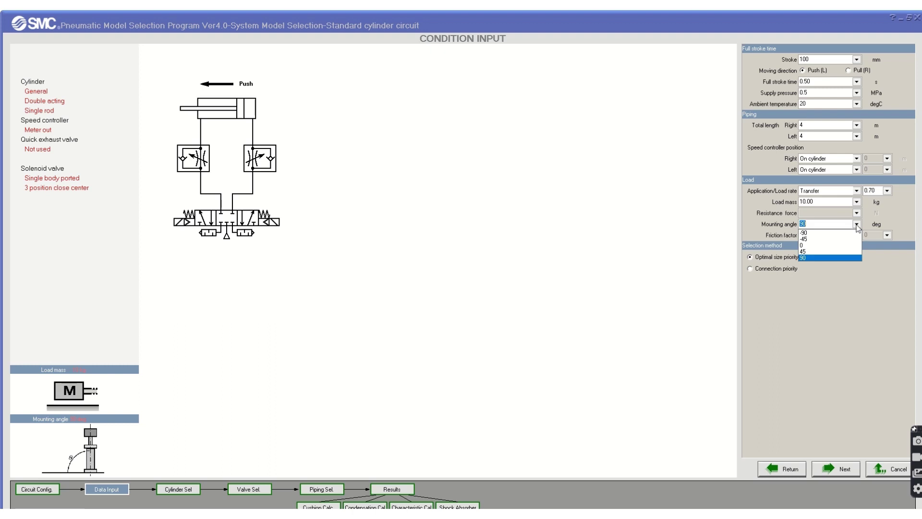
click(812, 246)
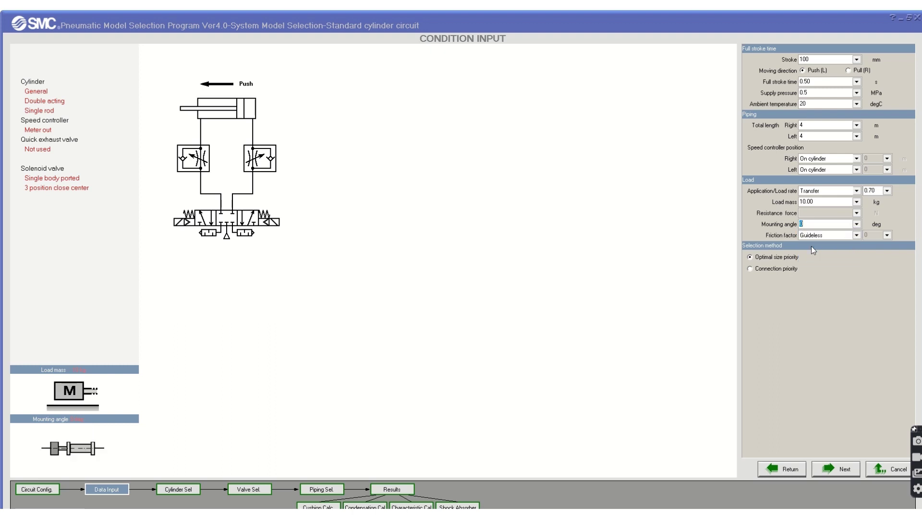
click(857, 235)
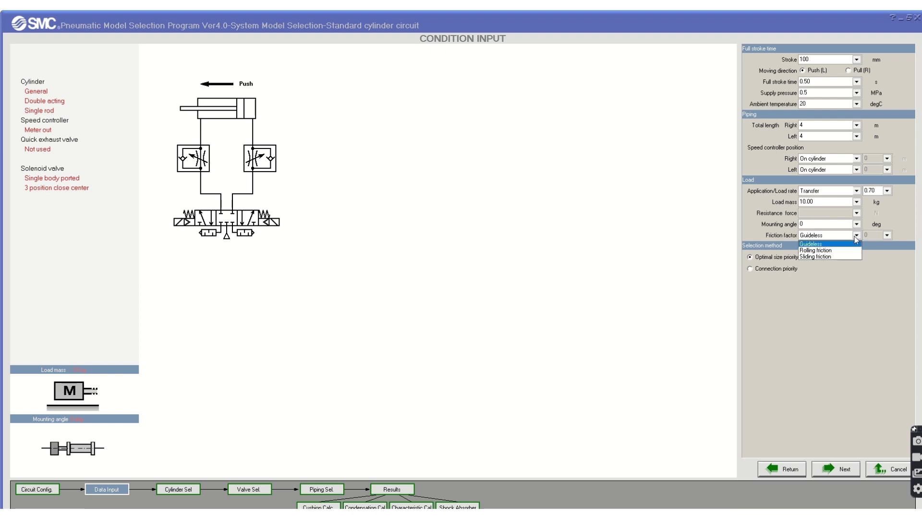
click(838, 257)
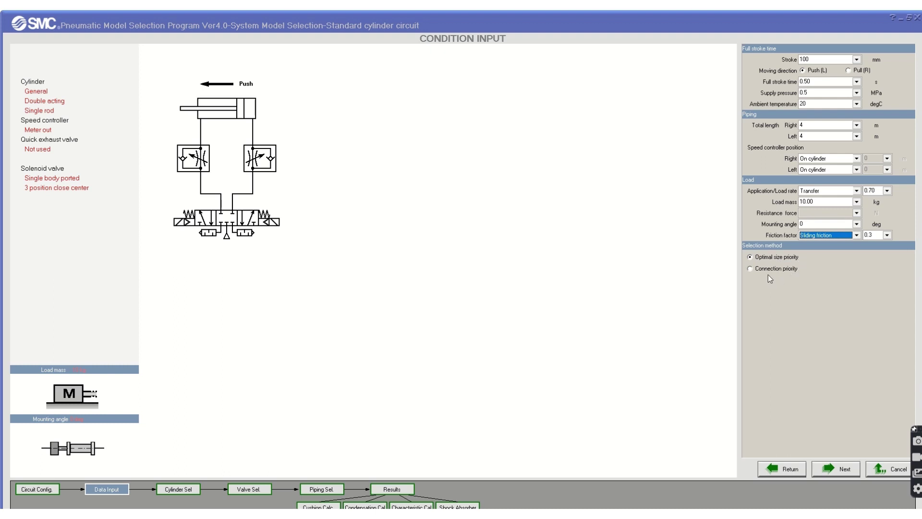
click(846, 471)
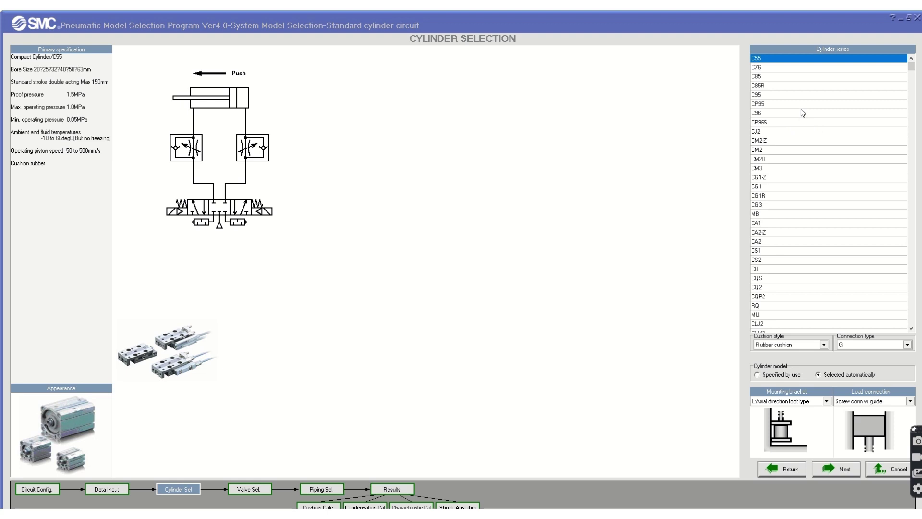
Step: Compare the specifications and appearance of the C76, C85, C95 and CJ2 cylinder series
click(758, 69)
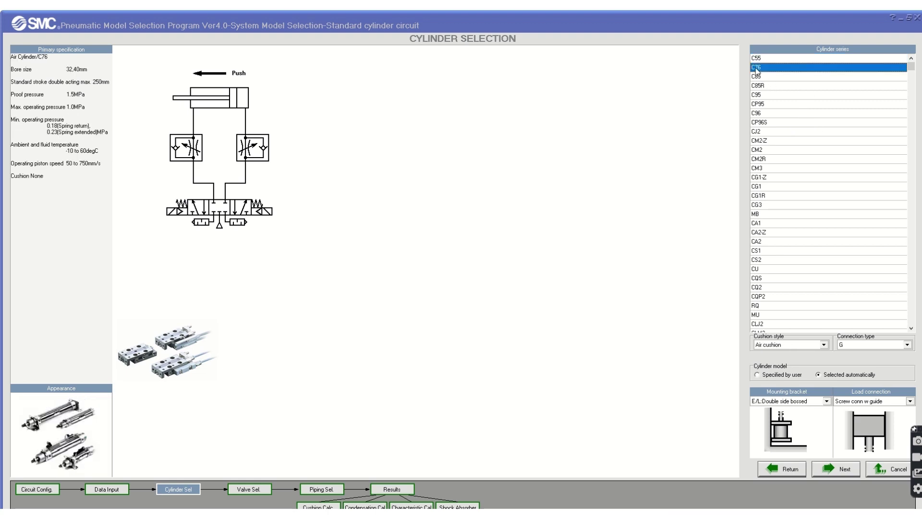
click(761, 77)
click(765, 95)
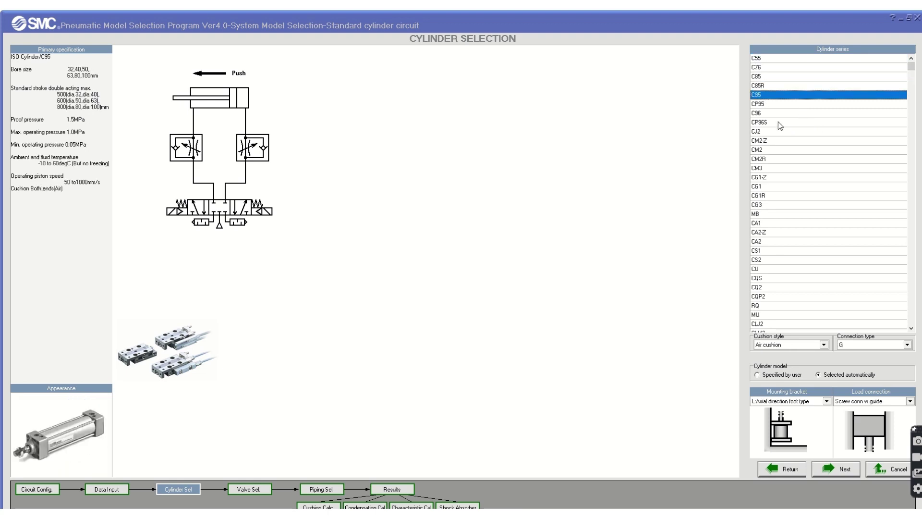
click(782, 134)
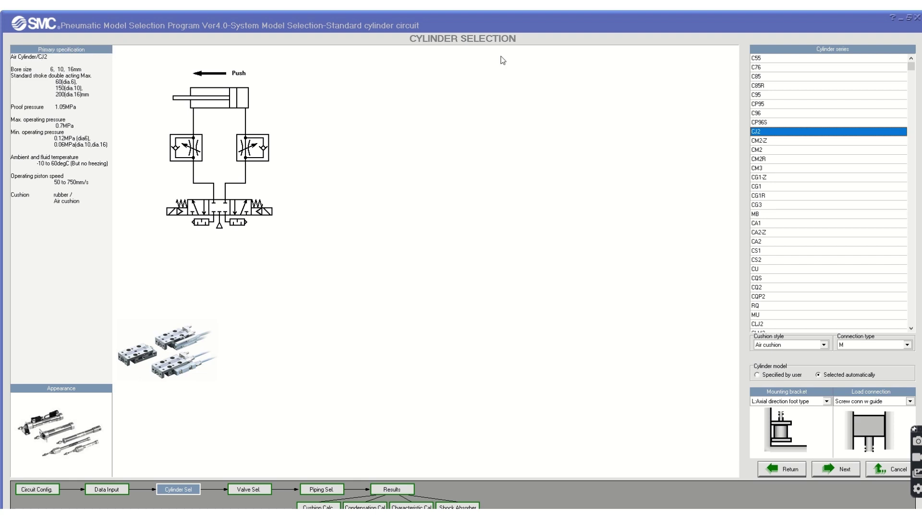
Step: Choose the C55 cylinder series with the B:Basic type mounting bracket and Screw conn w guide load connection, and proceed to solenoid valve selection
click(763, 59)
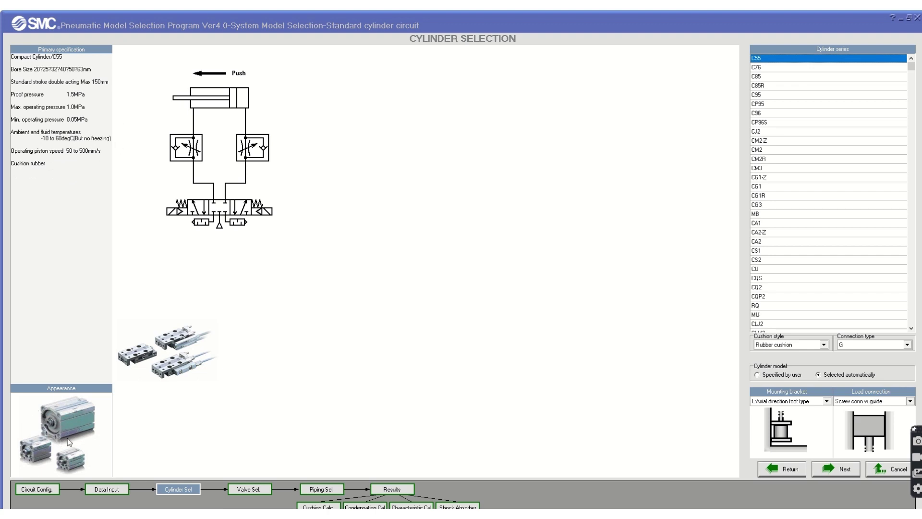
click(791, 344)
click(865, 347)
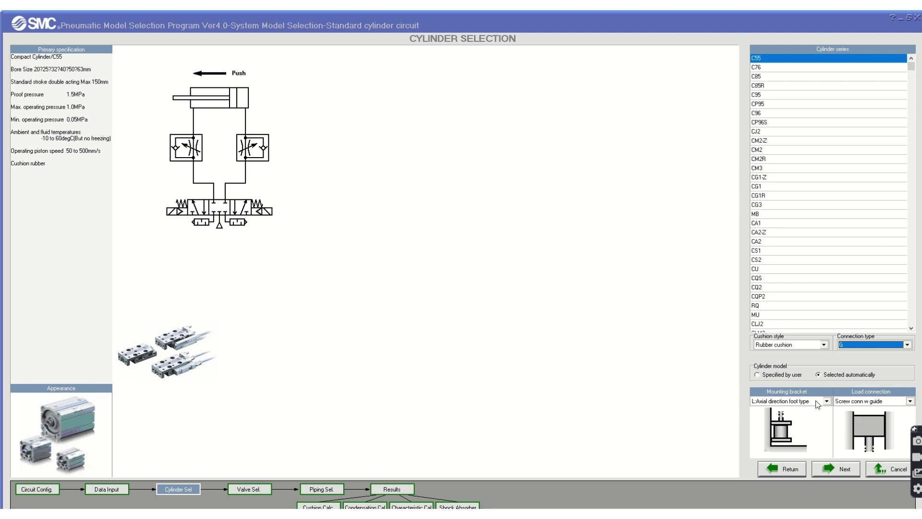
click(818, 402)
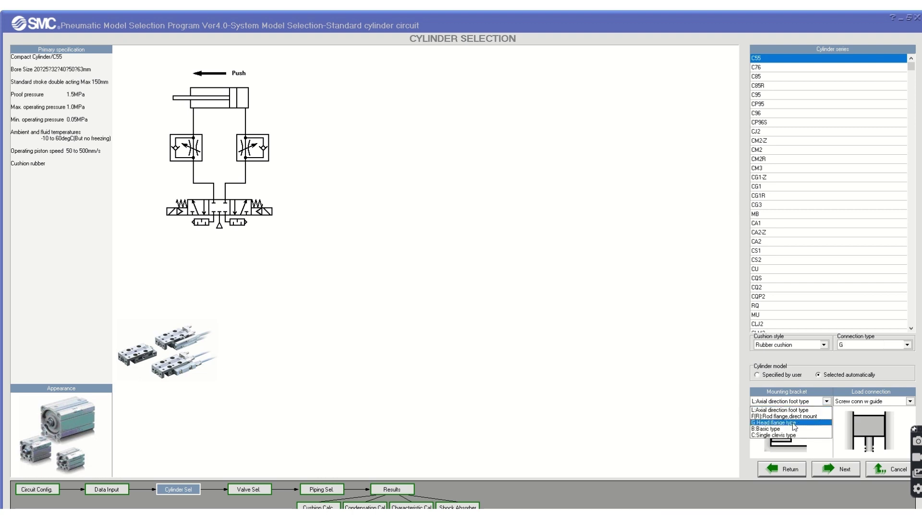
click(773, 428)
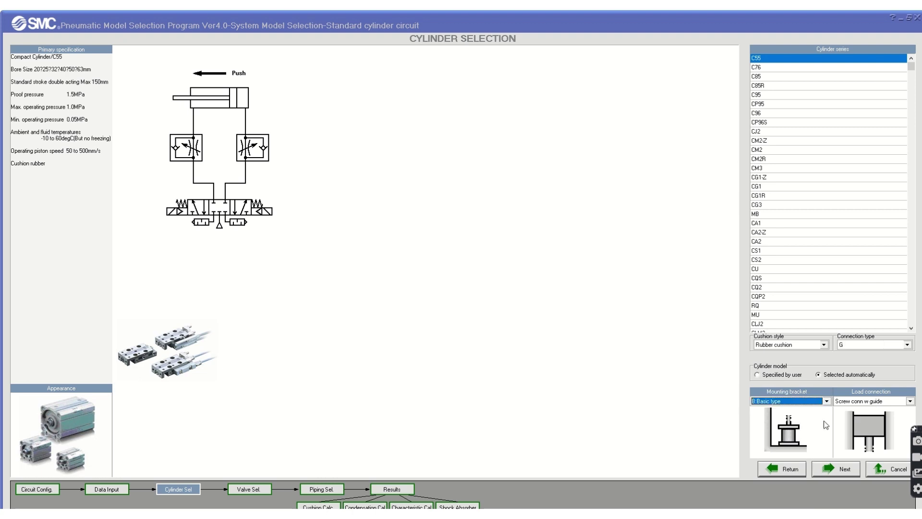
click(856, 402)
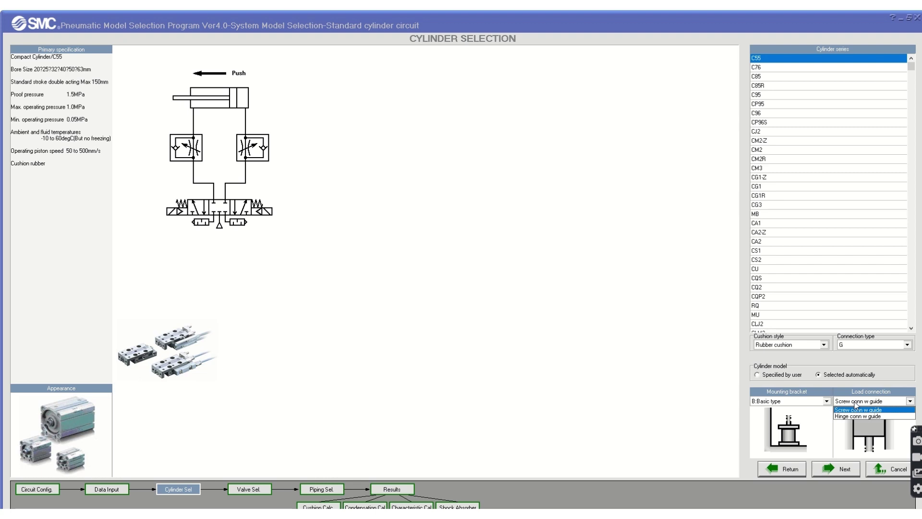
click(856, 409)
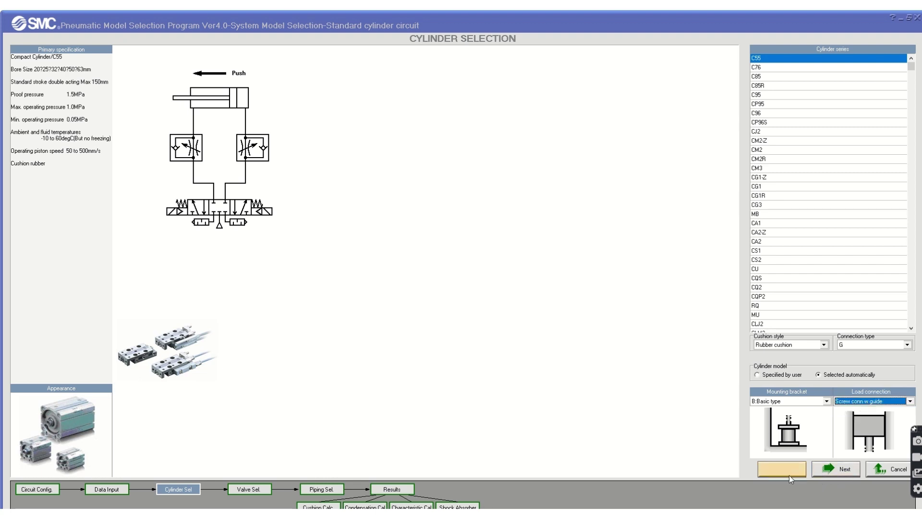
click(849, 469)
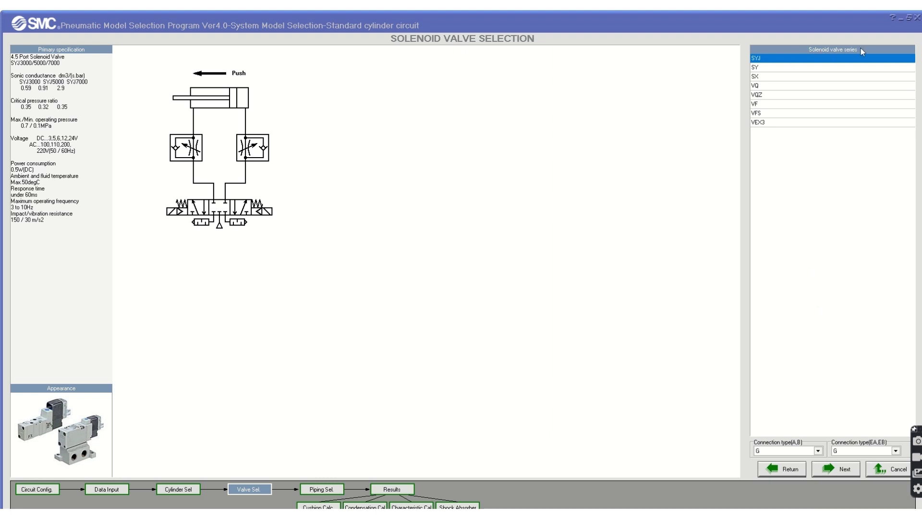
Step: Choose the SY solenoid valve series and TU polyurethane tubing, and proceed to the selection results
click(776, 72)
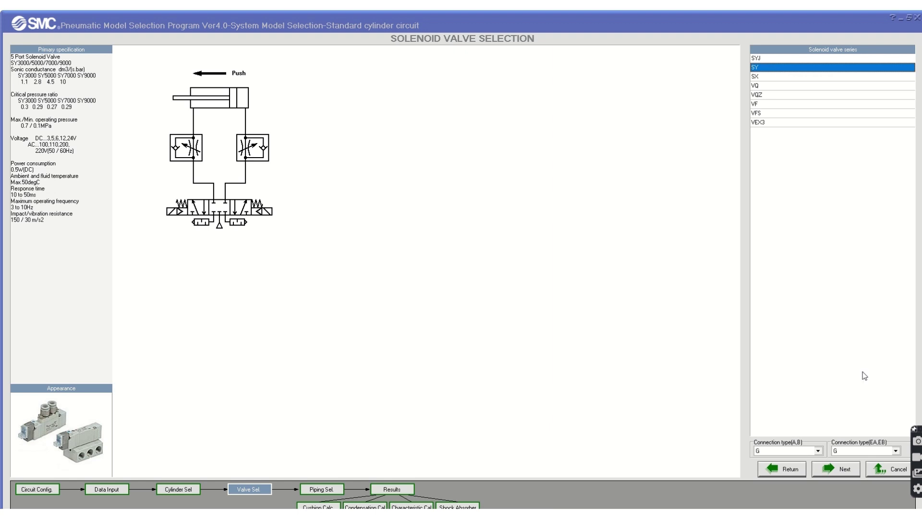
click(849, 471)
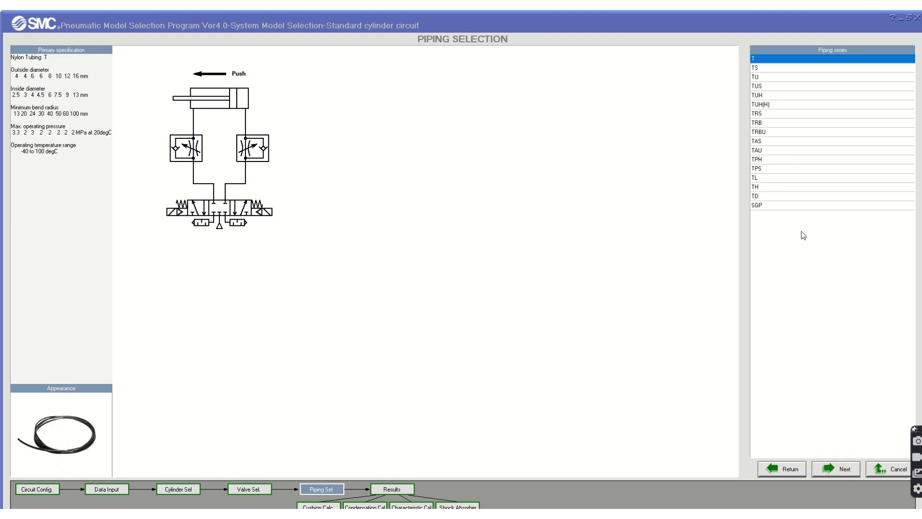
click(763, 77)
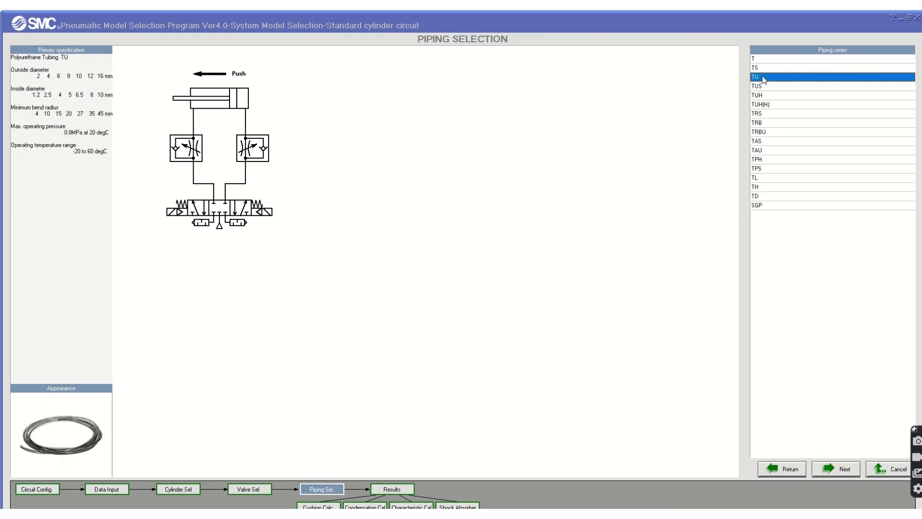
click(836, 469)
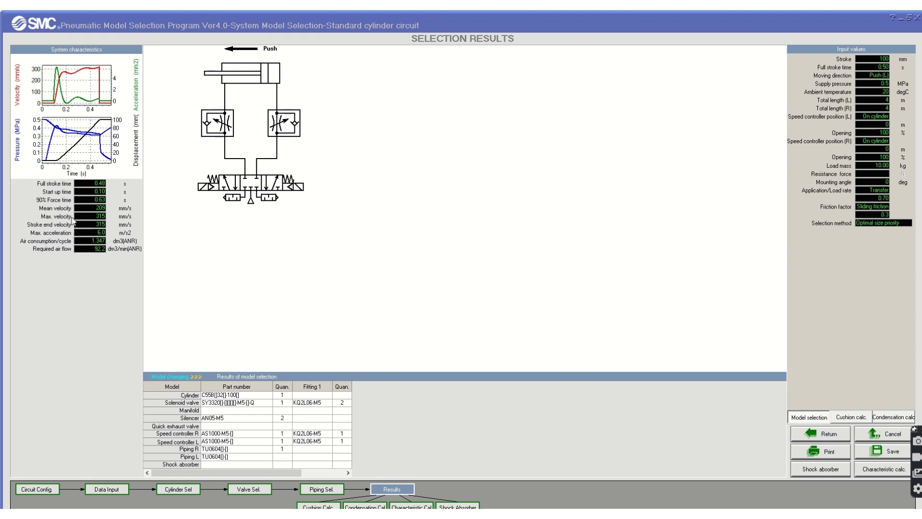
Step: Review the velocity results of the selected circuit and evaluate its cushion calculation without cushion/stopper and its condensation calculation
double_click(101, 217)
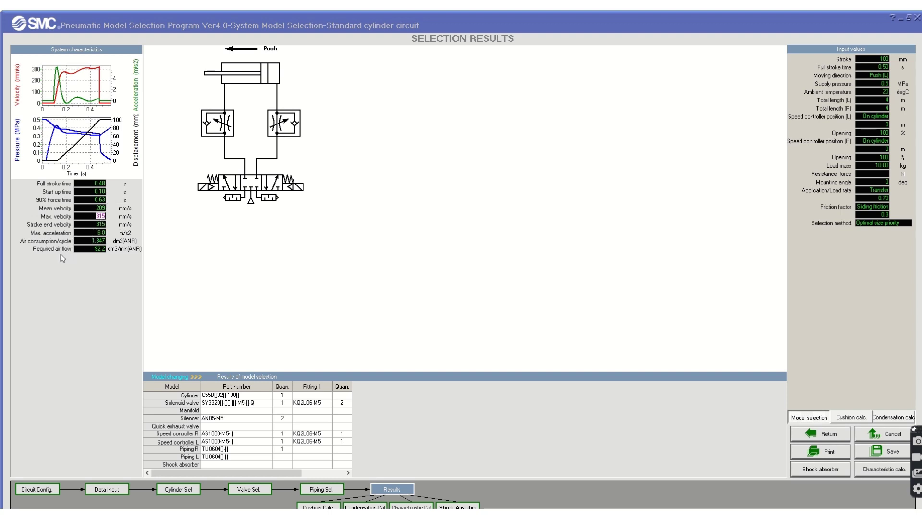
click(99, 249)
click(857, 417)
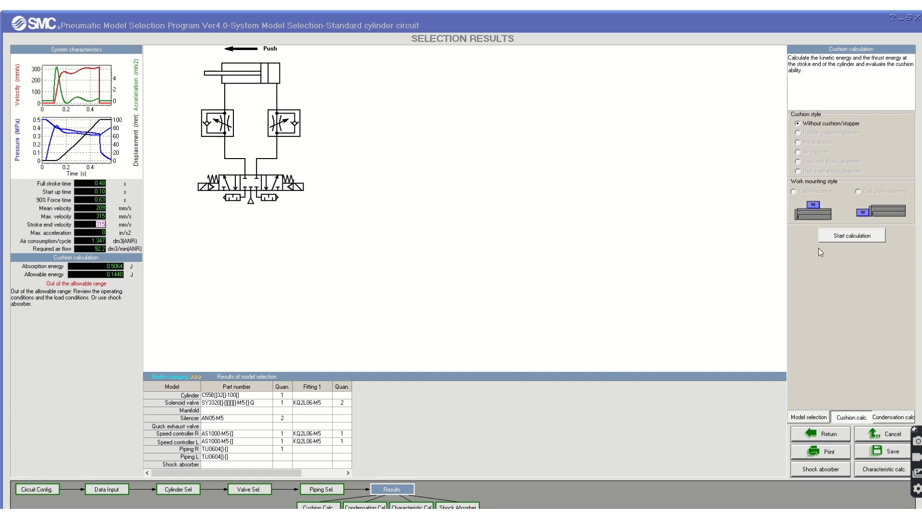
click(839, 236)
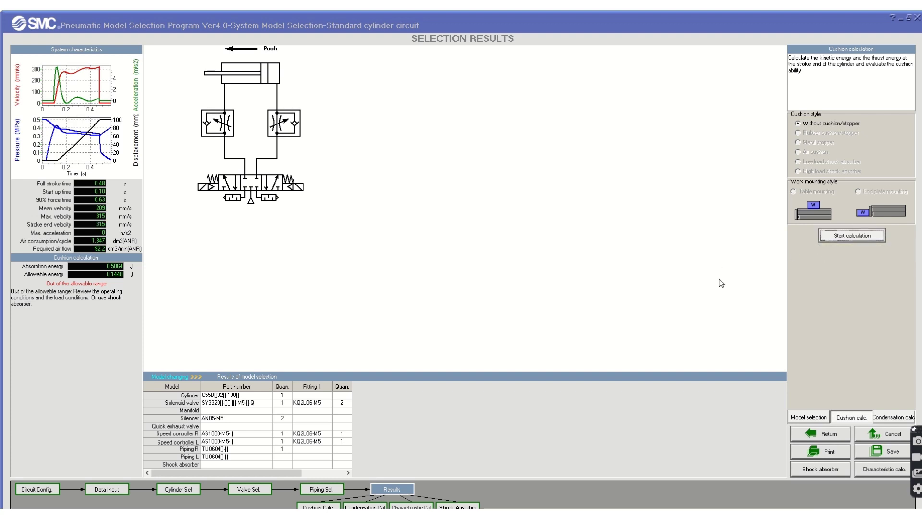
click(892, 418)
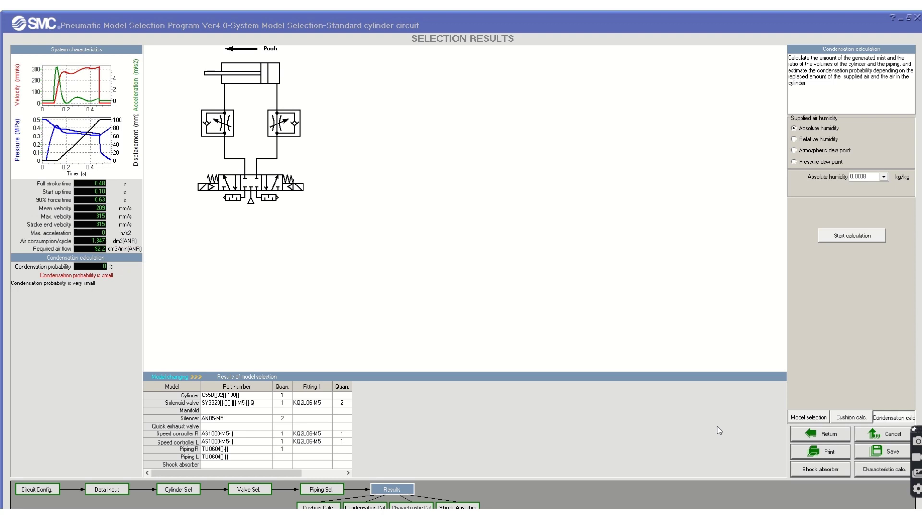
click(836, 416)
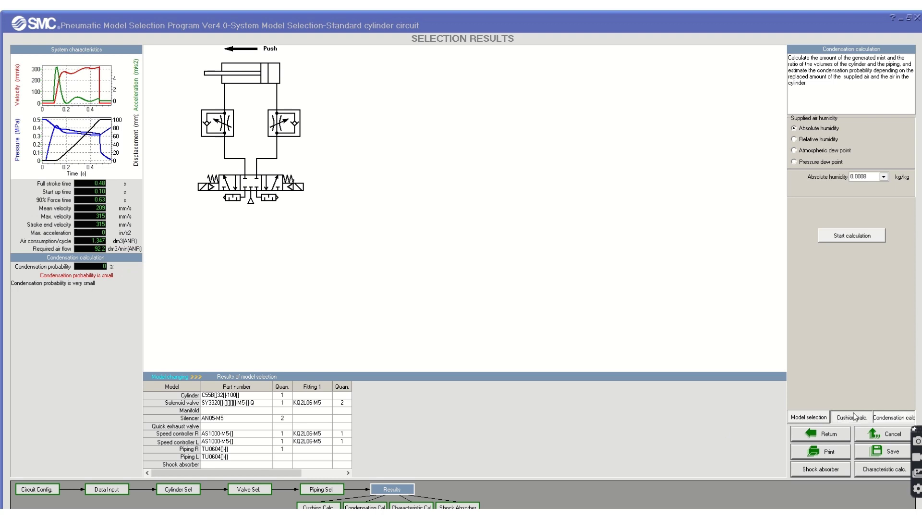
Step: Open the shock absorber selection, examine the RB [Basic type] series and its Cap option, and return to the selection results
click(816, 470)
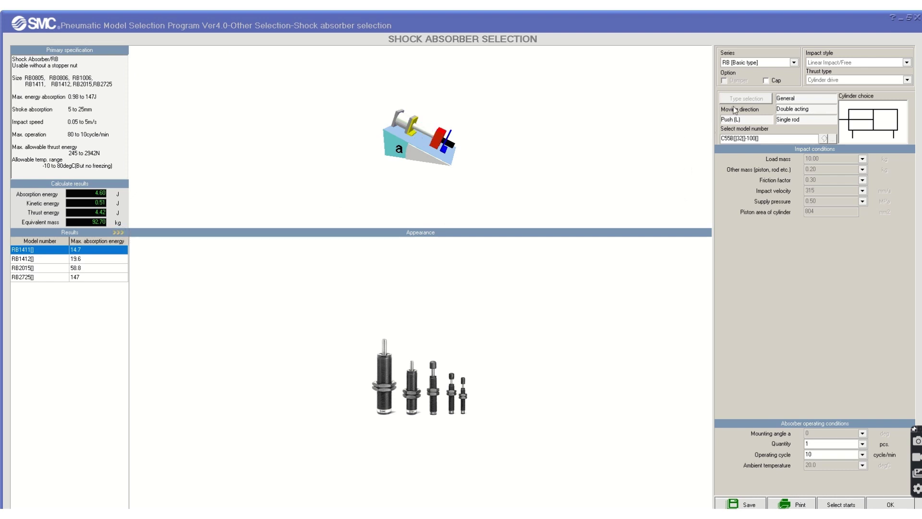
click(757, 63)
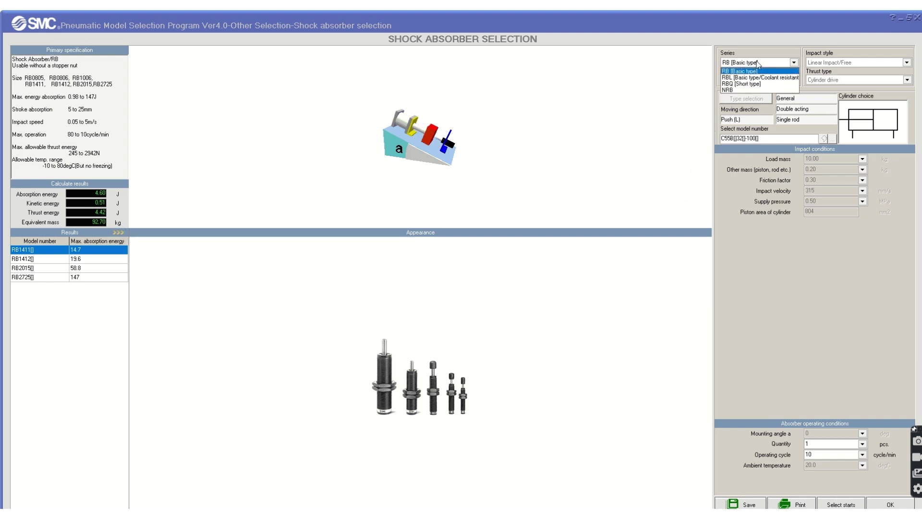
click(757, 62)
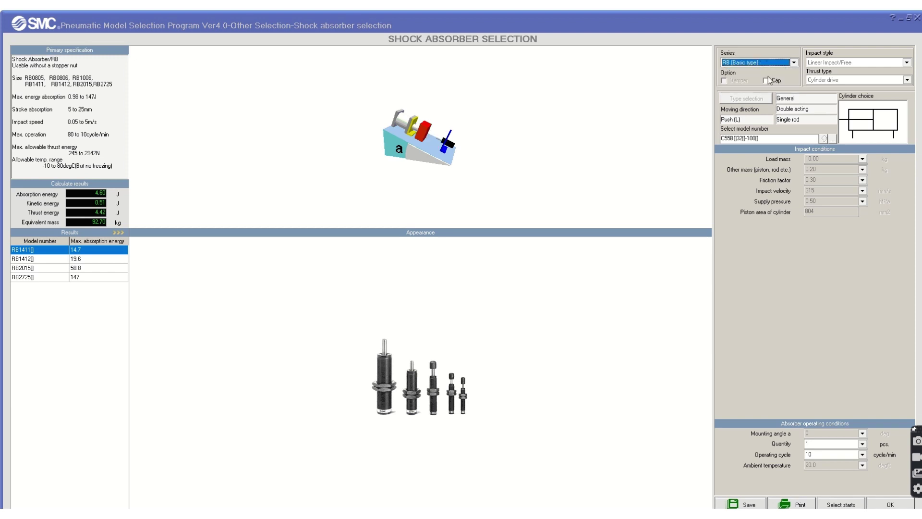
click(766, 80)
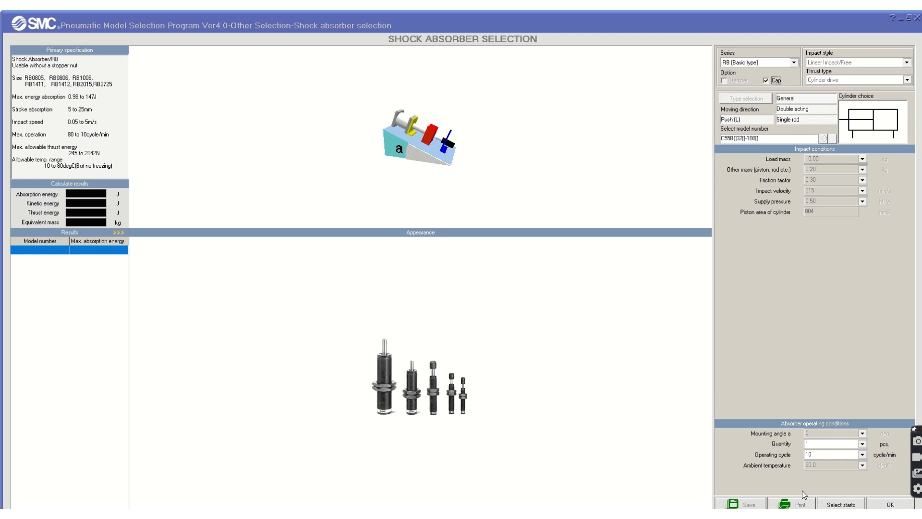
click(773, 80)
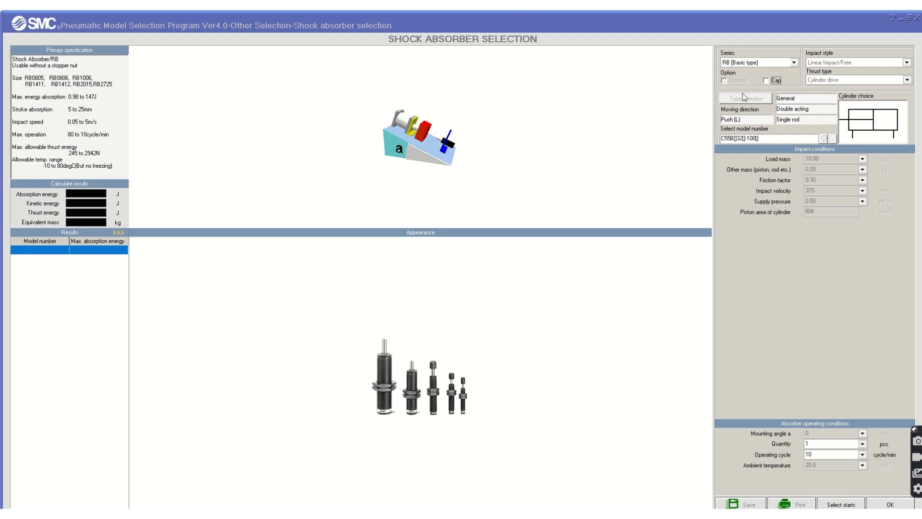
click(765, 81)
click(886, 504)
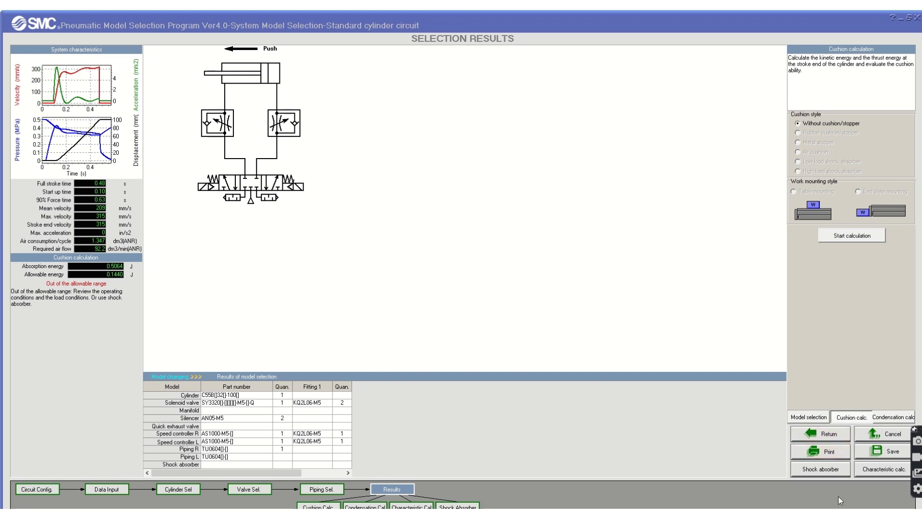
Step: Move on to the characteristic calculation and review the cylinder model numbers and stroke options in its condition input
click(862, 473)
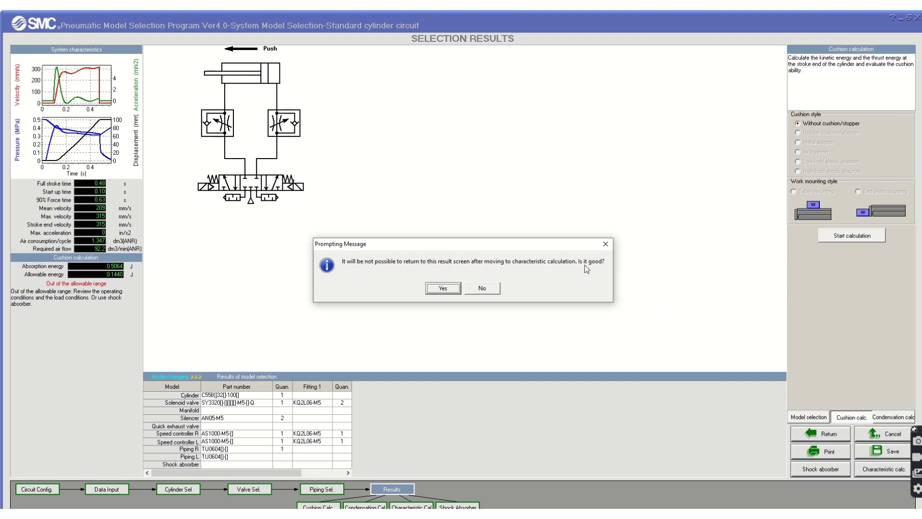
click(449, 288)
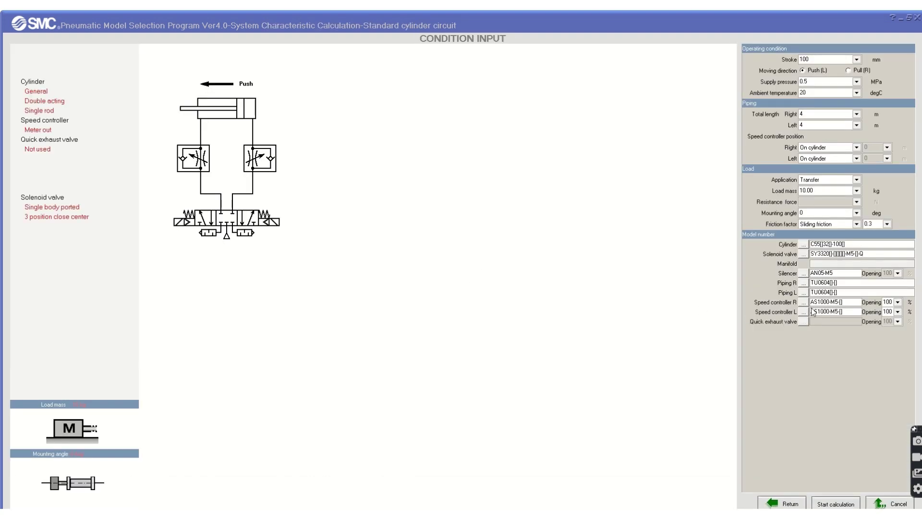
click(803, 245)
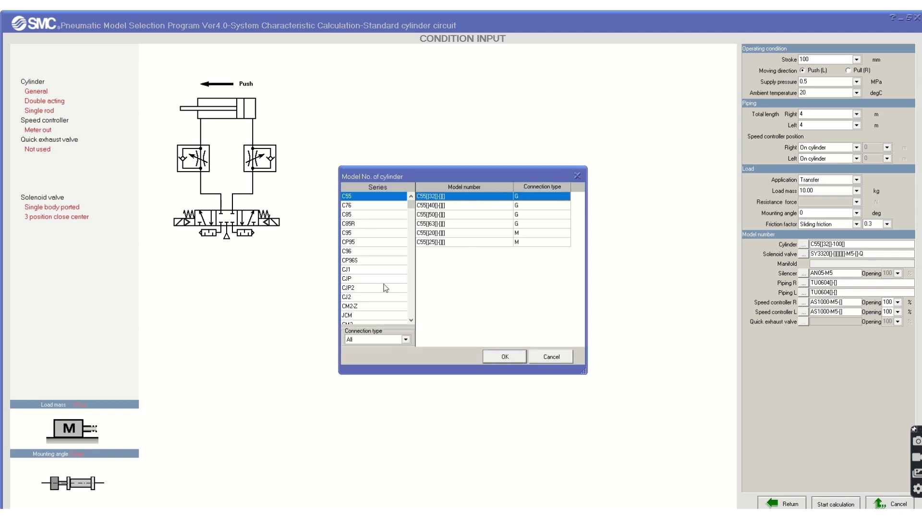
click(502, 356)
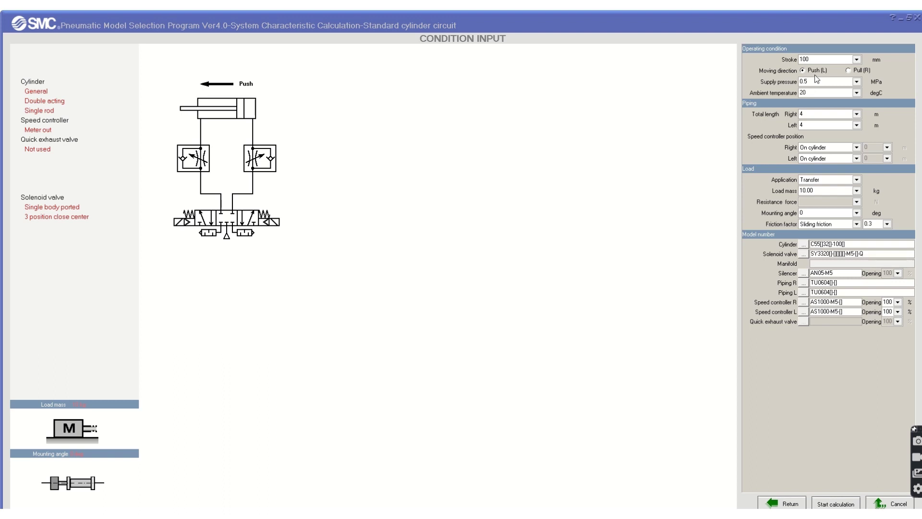
click(860, 59)
click(860, 59)
Step: Leave the characteristic calculation for the start screen and look through its standard, special, manifold and branch circuit types
click(791, 501)
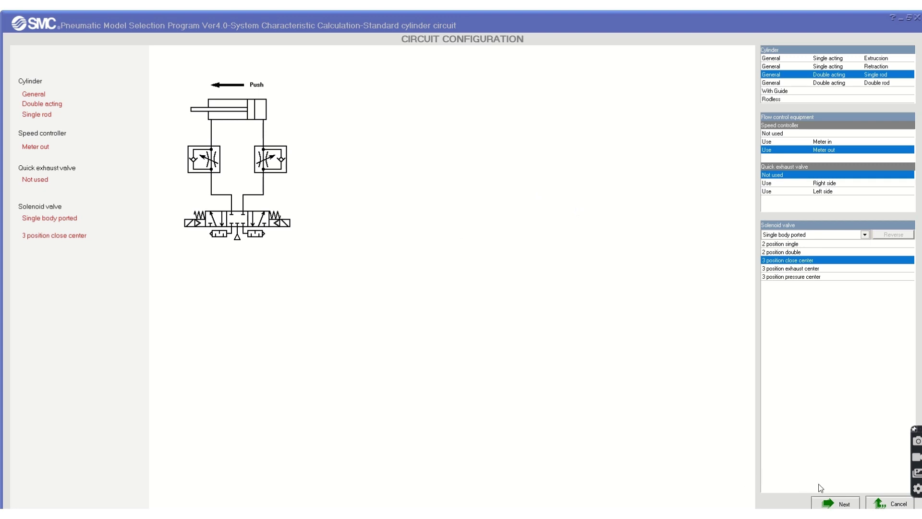
click(889, 503)
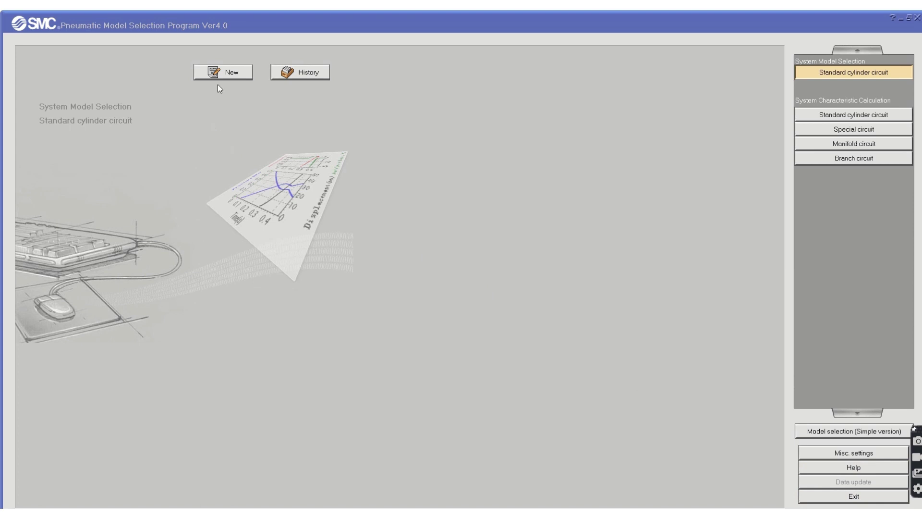
click(820, 115)
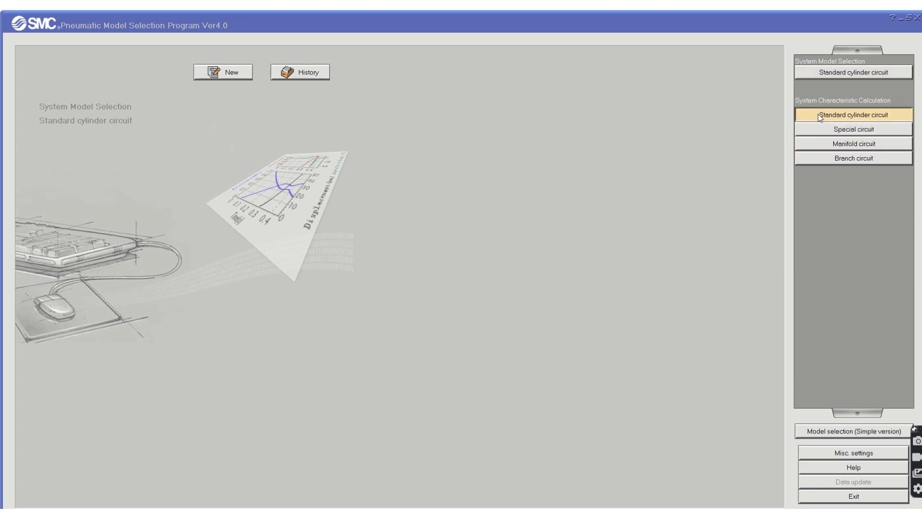
click(872, 125)
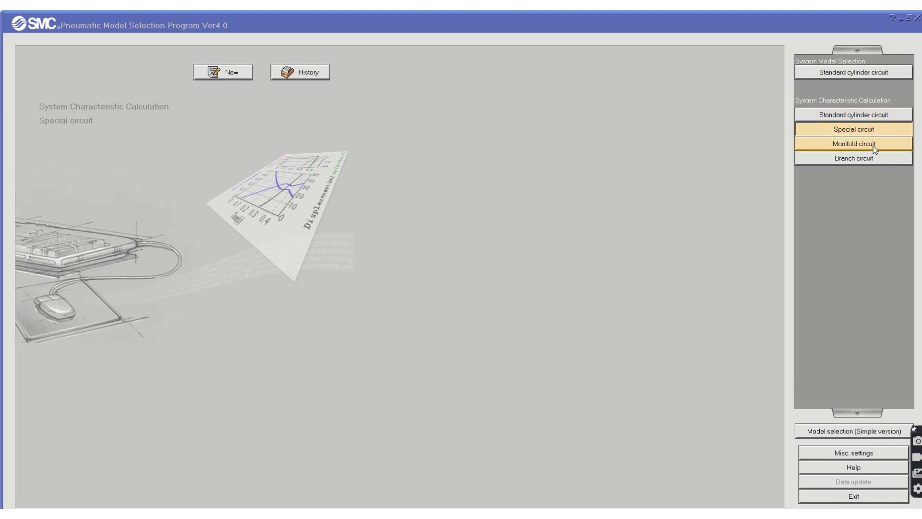
click(872, 144)
click(862, 160)
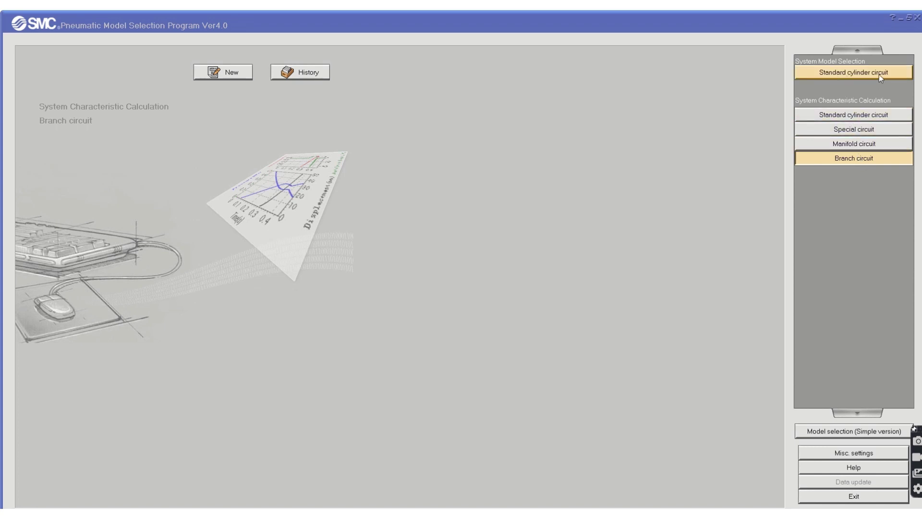
Step: Start a new special circuit characteristic calculation with the composite components circuit and proceed to its circuit configuration
click(870, 130)
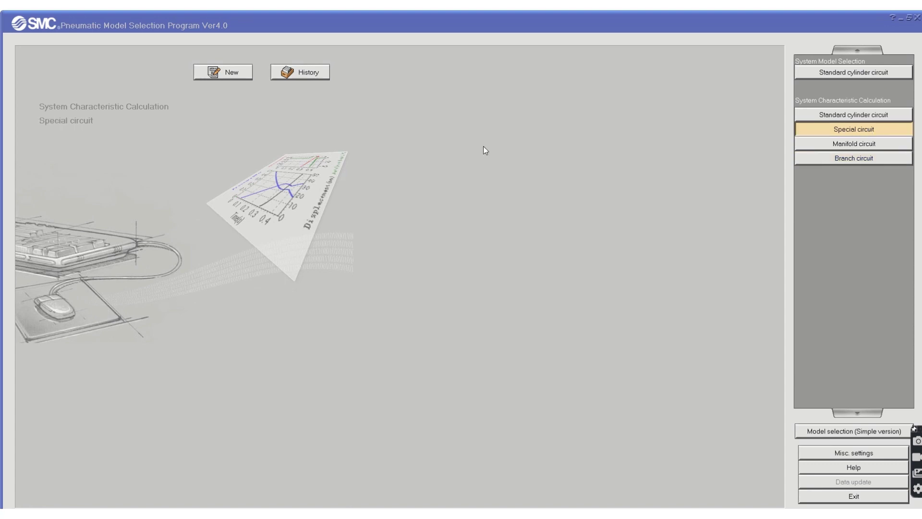
click(232, 72)
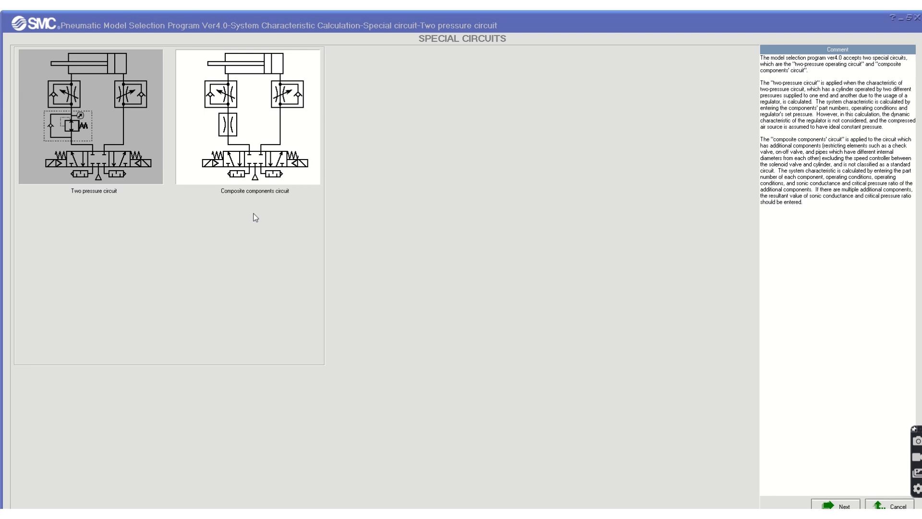
click(271, 140)
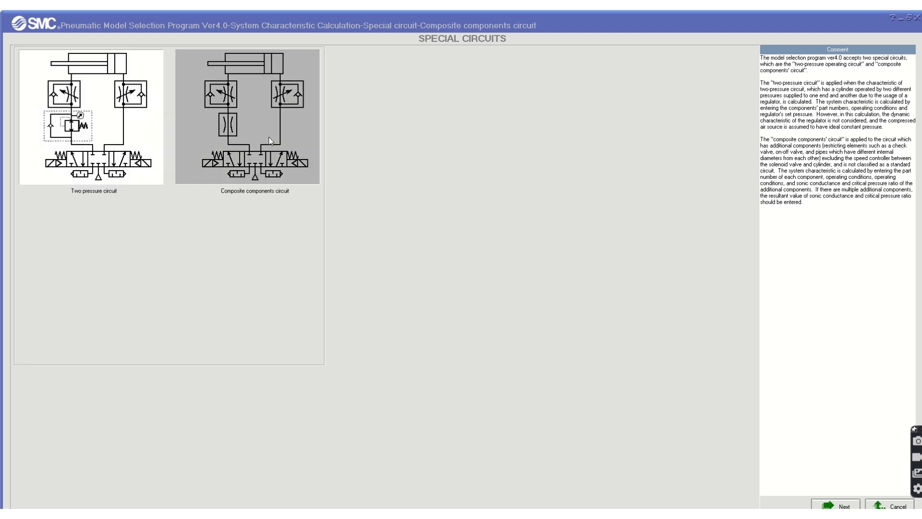
click(836, 505)
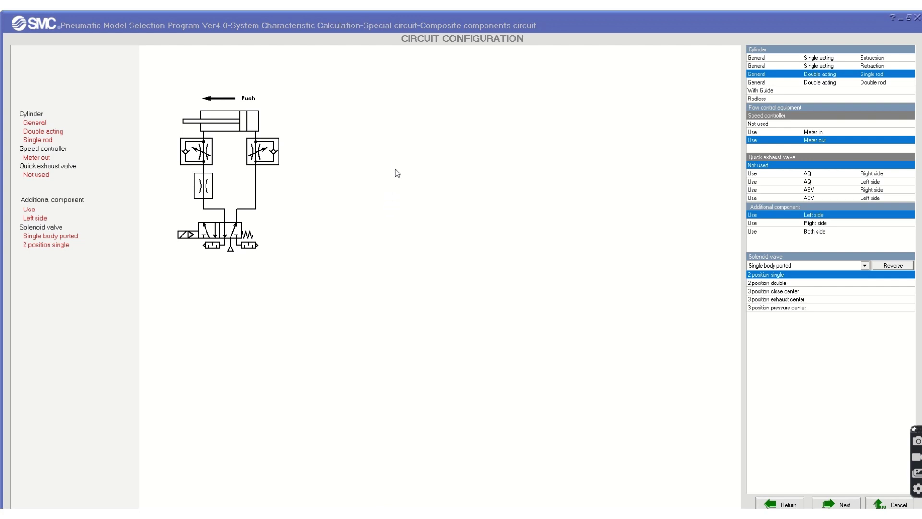
mouse_move(445, 10)
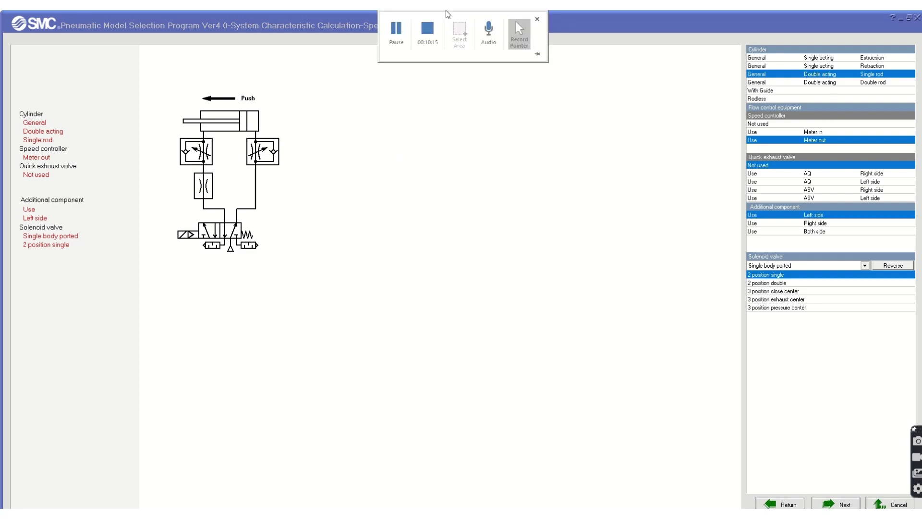
click(433, 29)
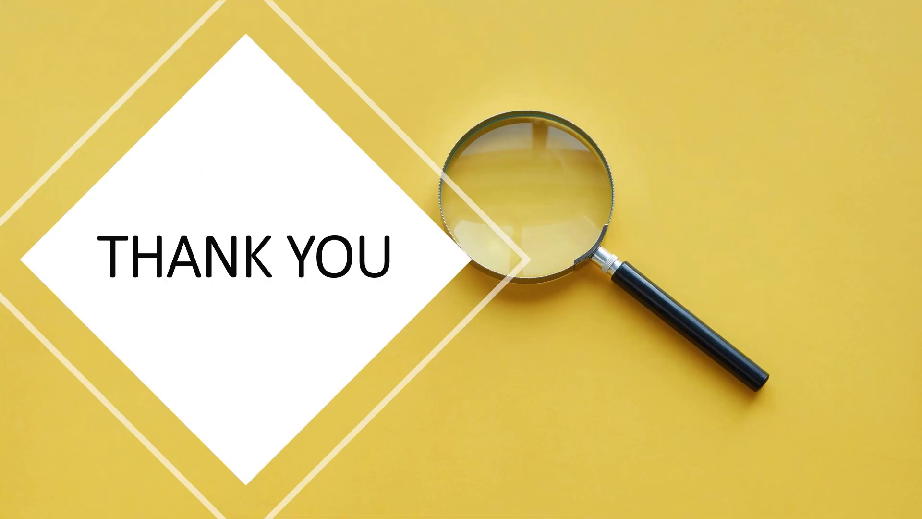